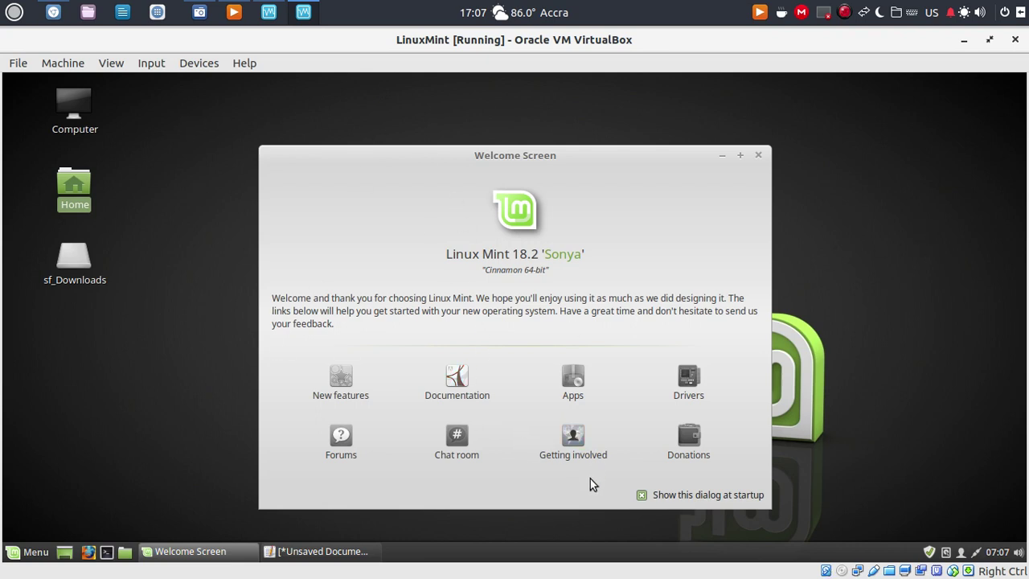
# Stop the Welcome Screen from showing at startup and close it
pyautogui.click(641, 496)
pyautogui.click(758, 156)
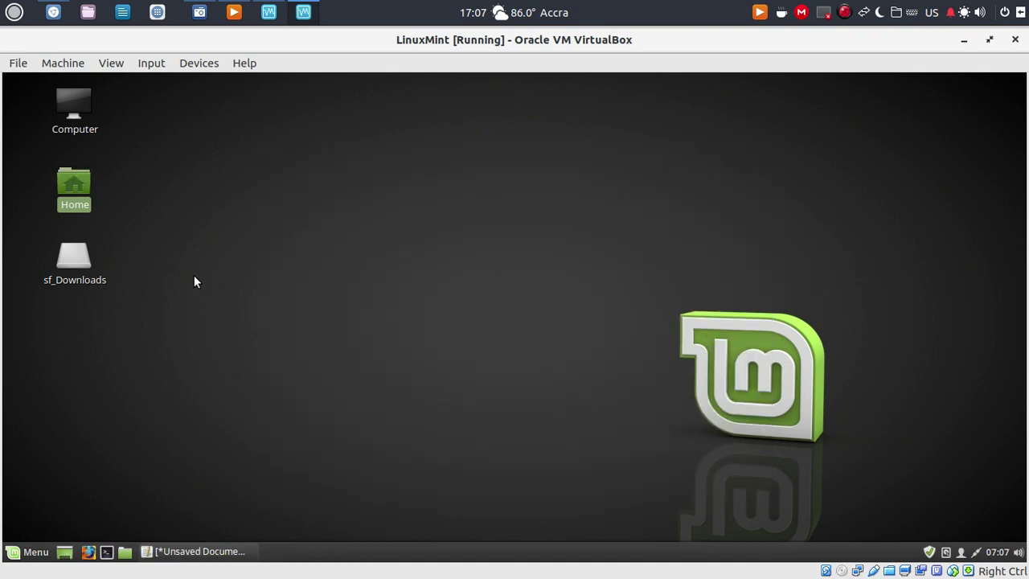
# Add Arabic as a second keyboard layout in the system's keyboard settings
pyautogui.click(16, 557)
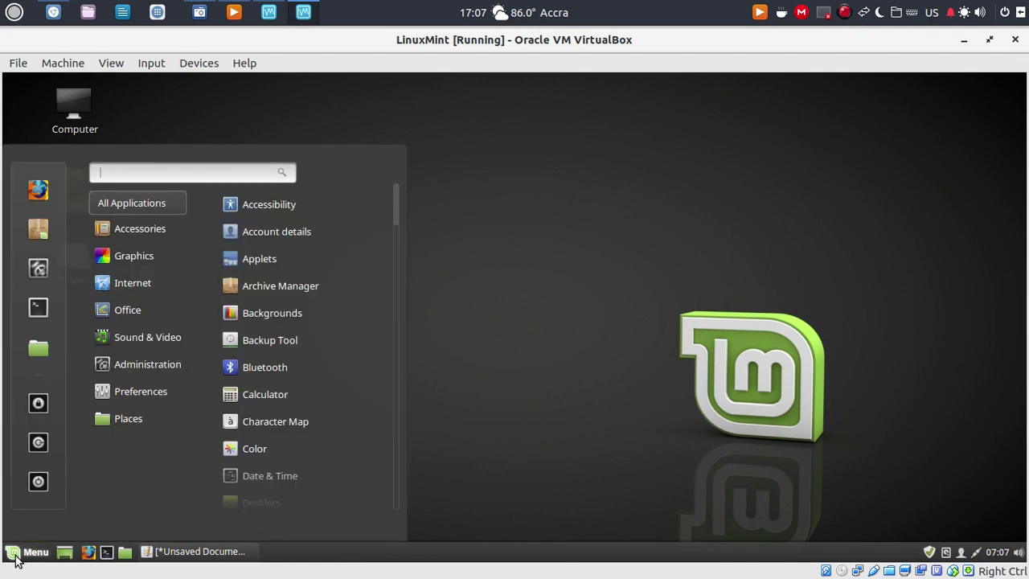
pyautogui.click(39, 271)
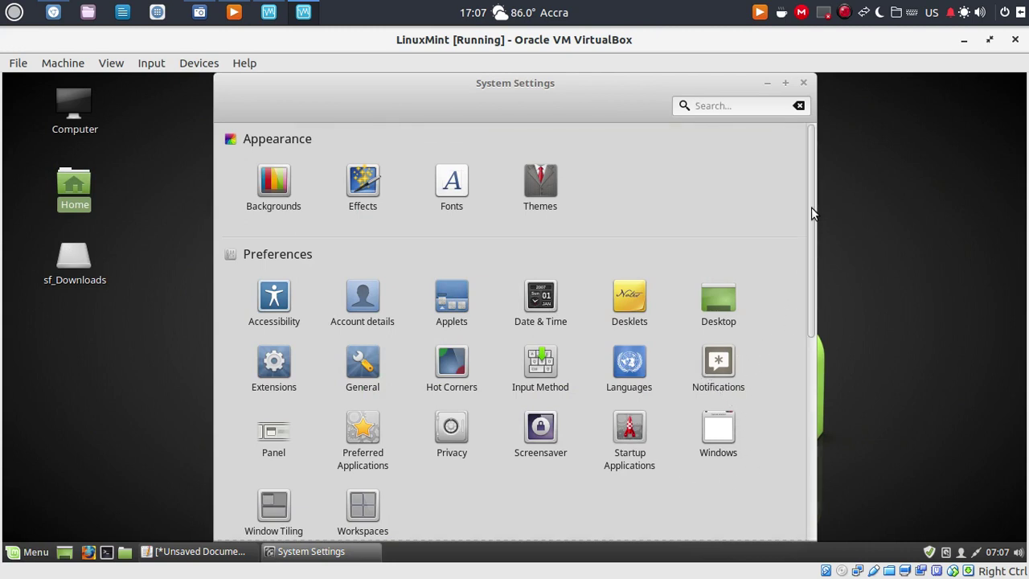
pyautogui.moveTo(811, 214); pyautogui.dragTo(813, 428)
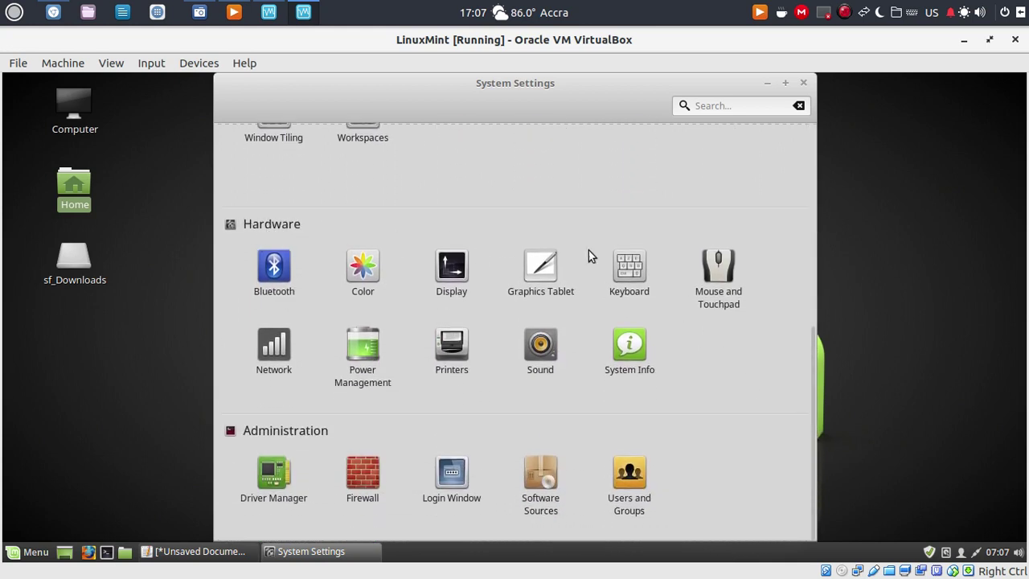
pyautogui.click(626, 267)
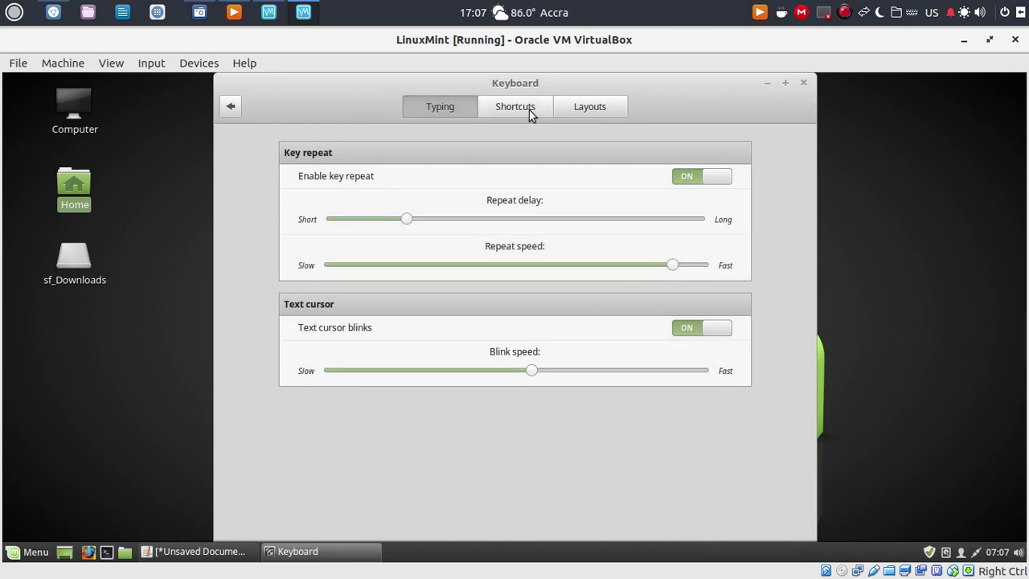
pyautogui.click(614, 113)
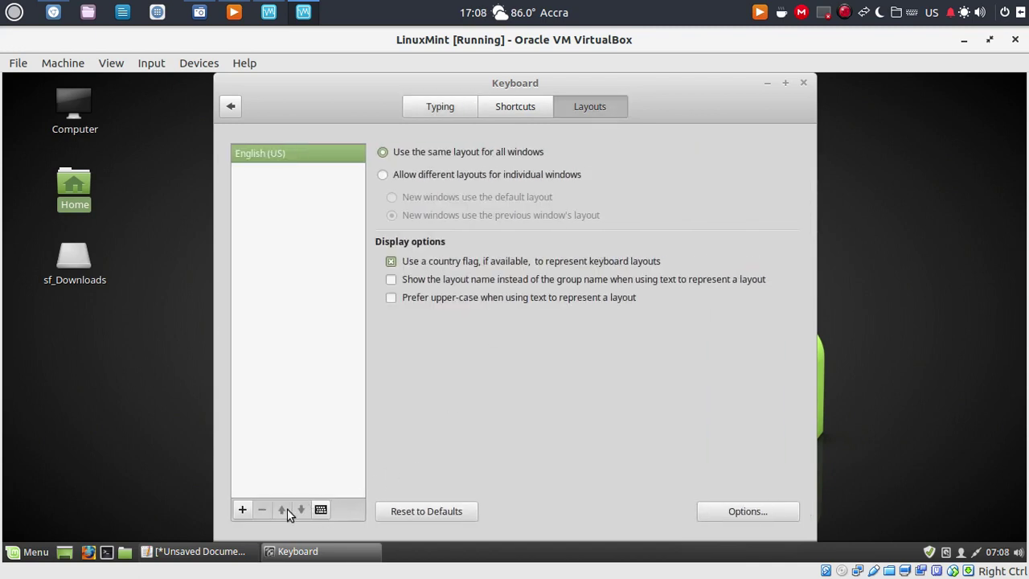
pyautogui.click(242, 511)
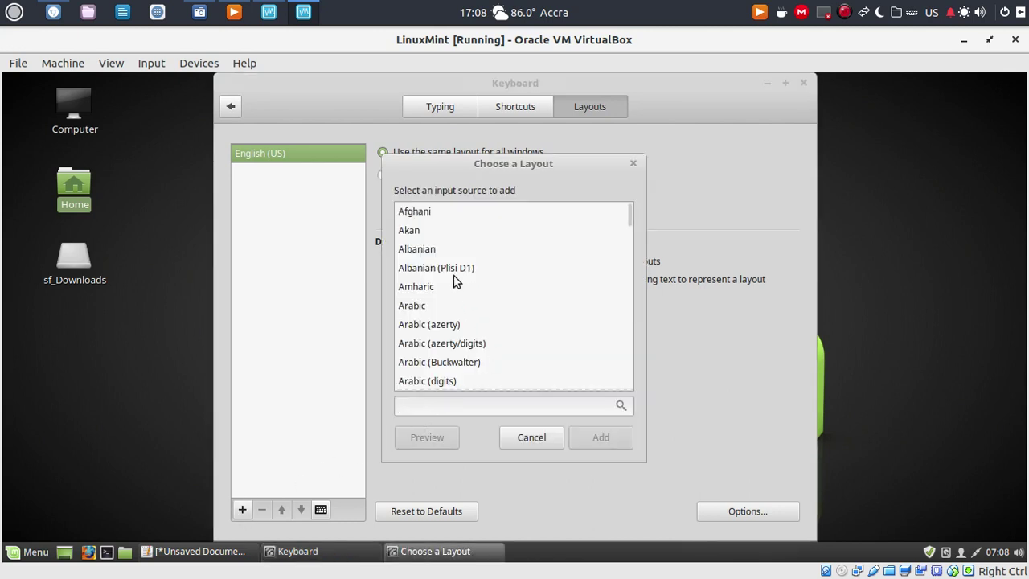
pyautogui.click(416, 312)
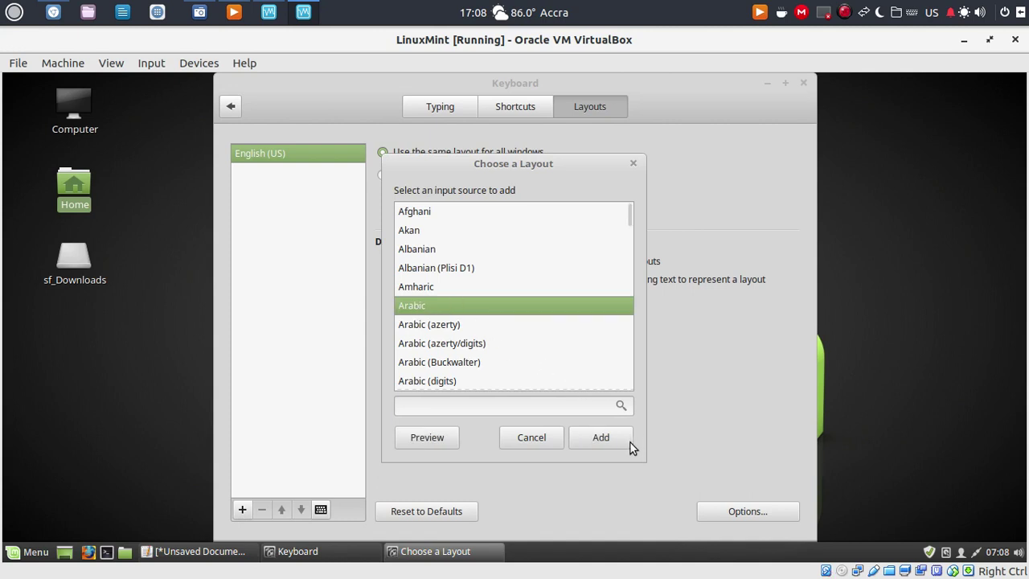
pyautogui.click(601, 438)
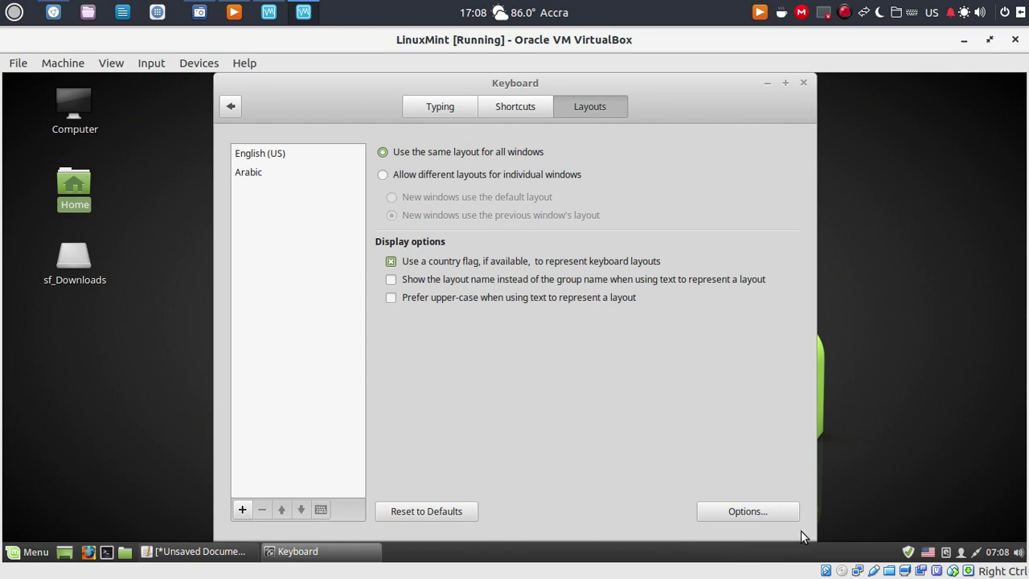
# Set Alt+Ctrl as the key combination for switching to another layout in the keyboard layout options
pyautogui.click(751, 513)
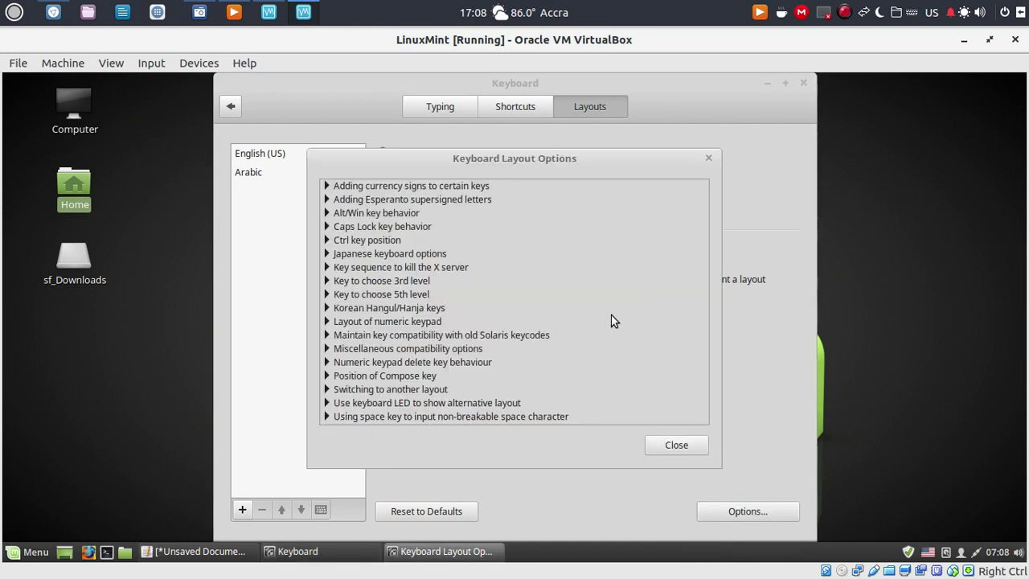
pyautogui.click(327, 389)
pyautogui.scroll(-3, 463, 348)
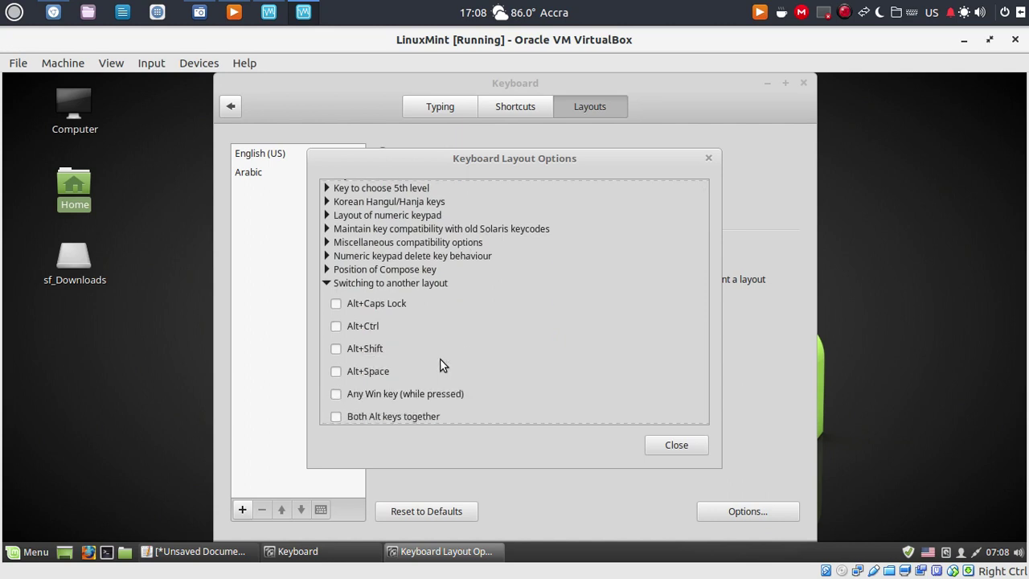
pyautogui.click(336, 327)
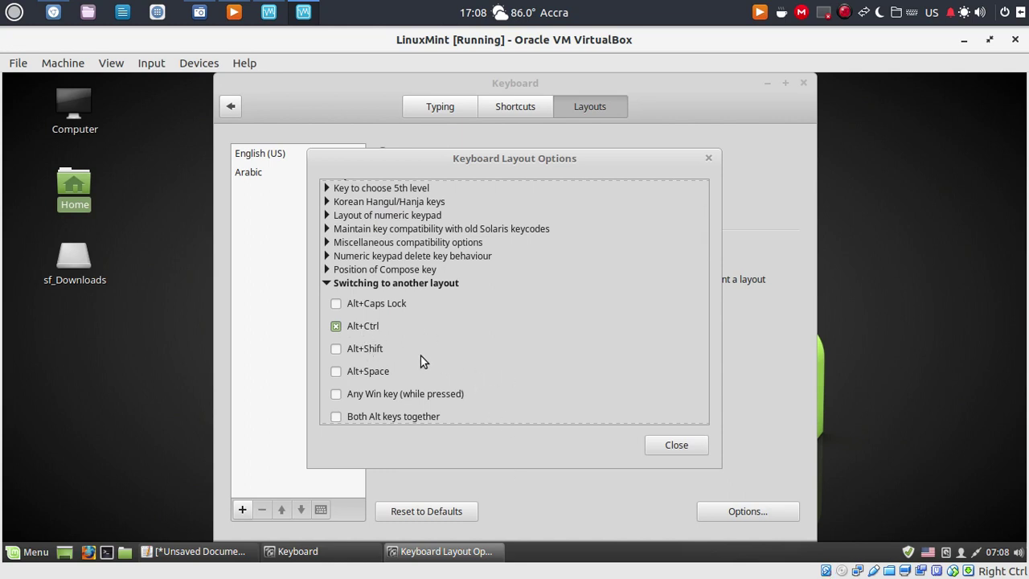
# Switch the active keyboard layout to Arabic and back to English (US)
pyautogui.click(929, 553)
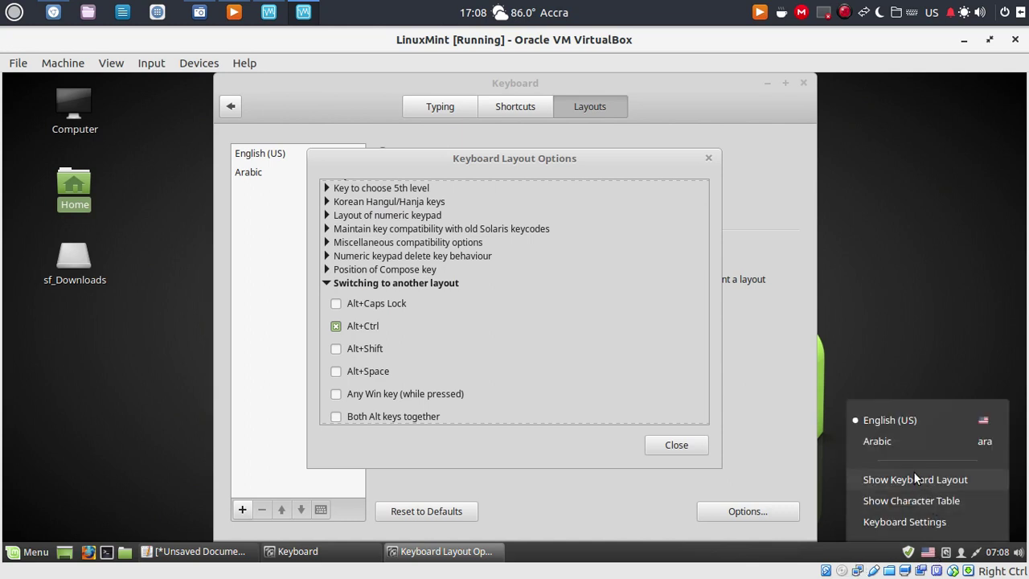
pyautogui.click(891, 442)
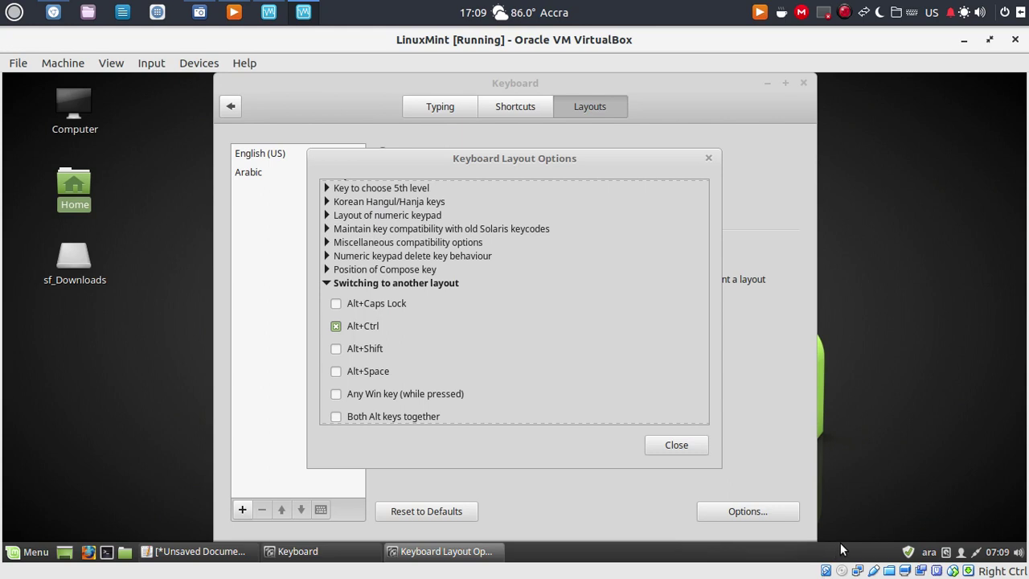
pyautogui.click(928, 553)
pyautogui.click(896, 420)
# Close the keyboard layout options and the keyboard settings window
pyautogui.click(667, 449)
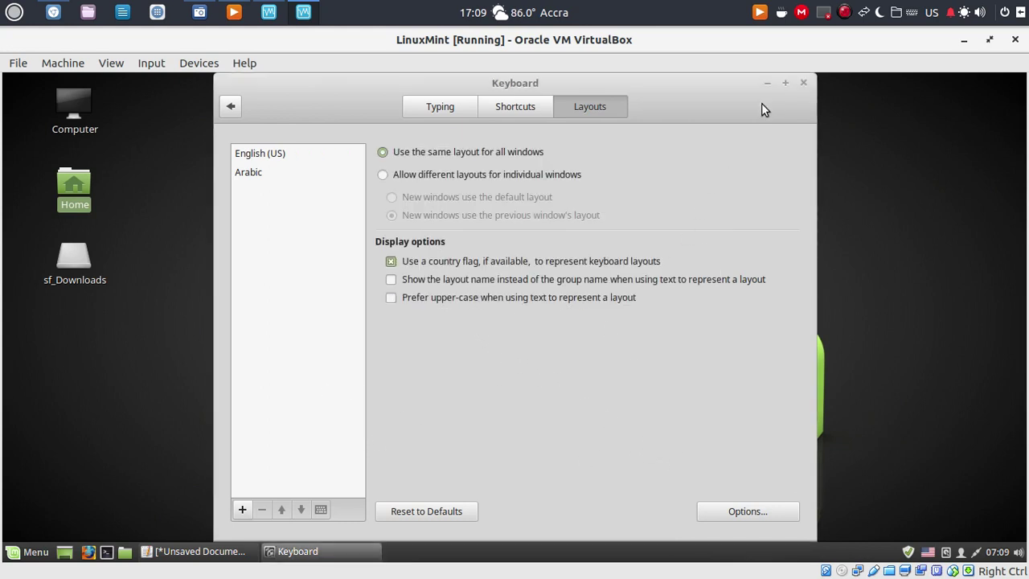
pyautogui.click(803, 84)
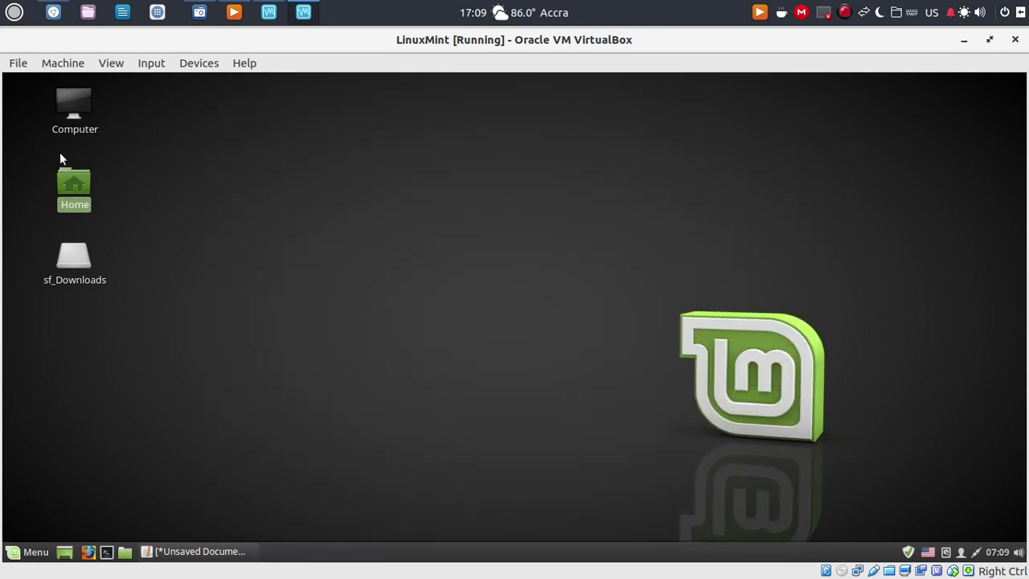
pyautogui.click(17, 64)
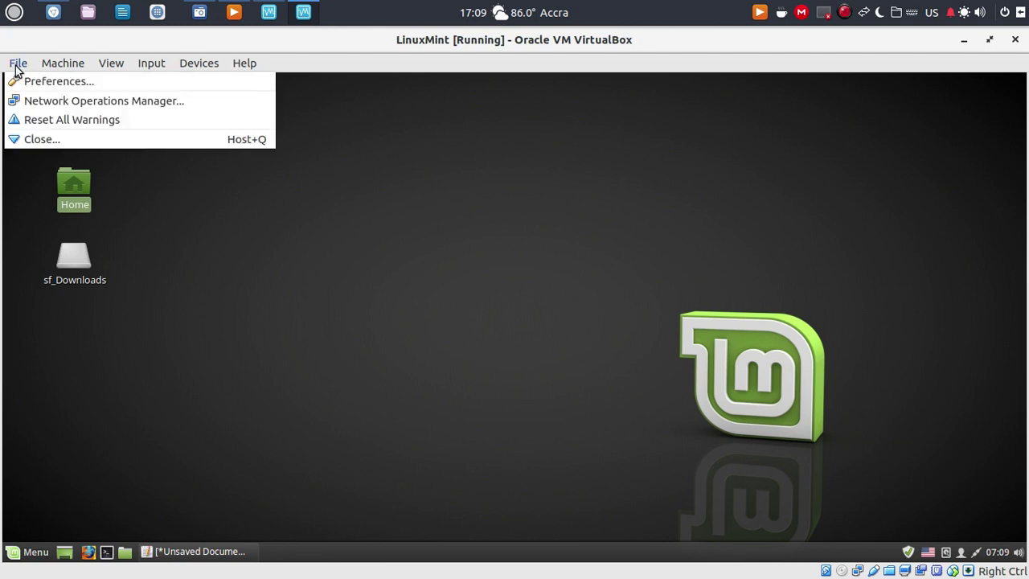
pyautogui.click(145, 353)
# Open a new document in Text Editor and enter the person's first name followed by a blank line
pyautogui.click(29, 553)
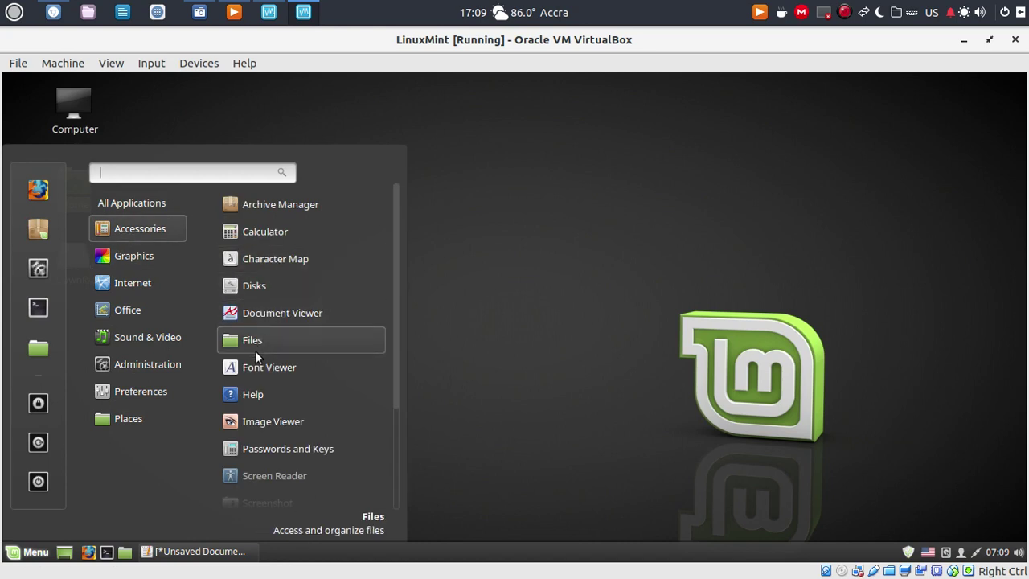
pyautogui.scroll(-5, 255, 354)
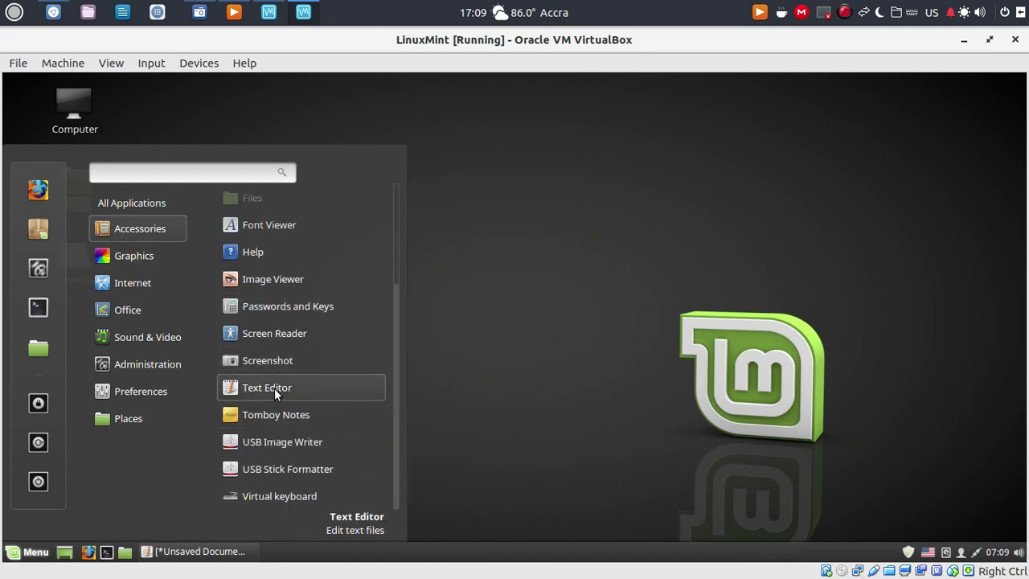
pyautogui.click(274, 387)
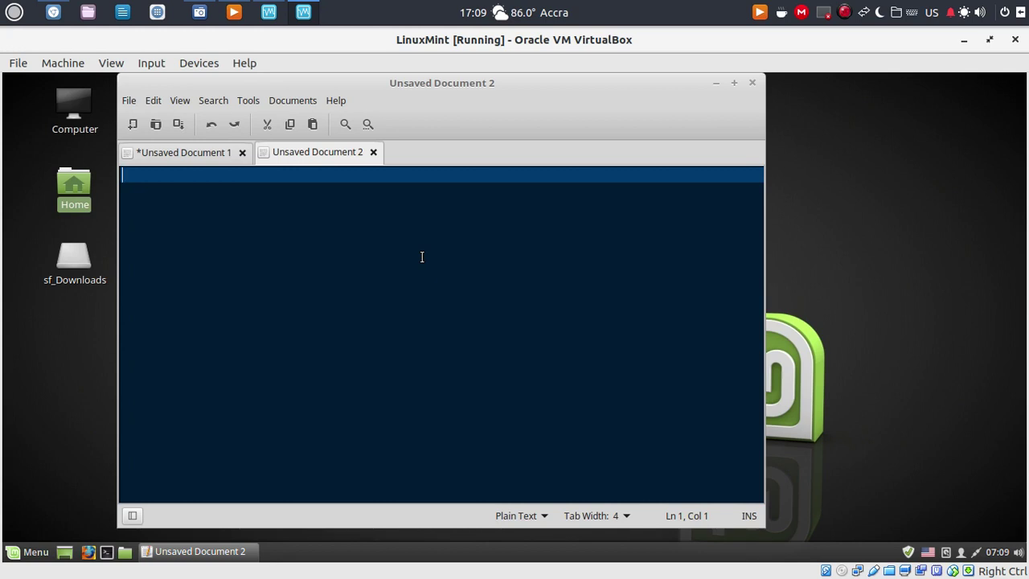
pyautogui.write('fou')
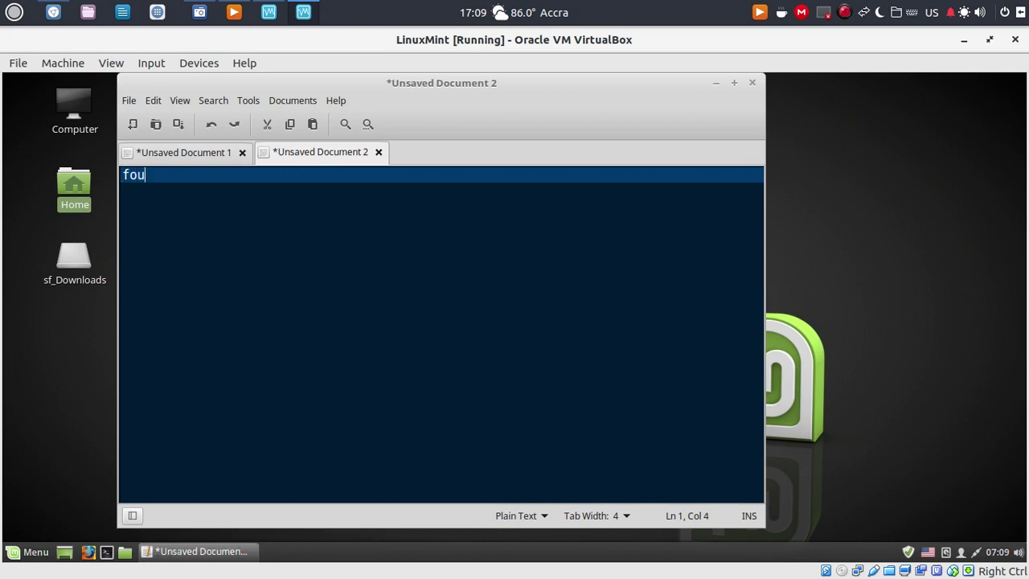
pyautogui.write('ad')
pyautogui.press('Return')
pyautogui.press('Return')
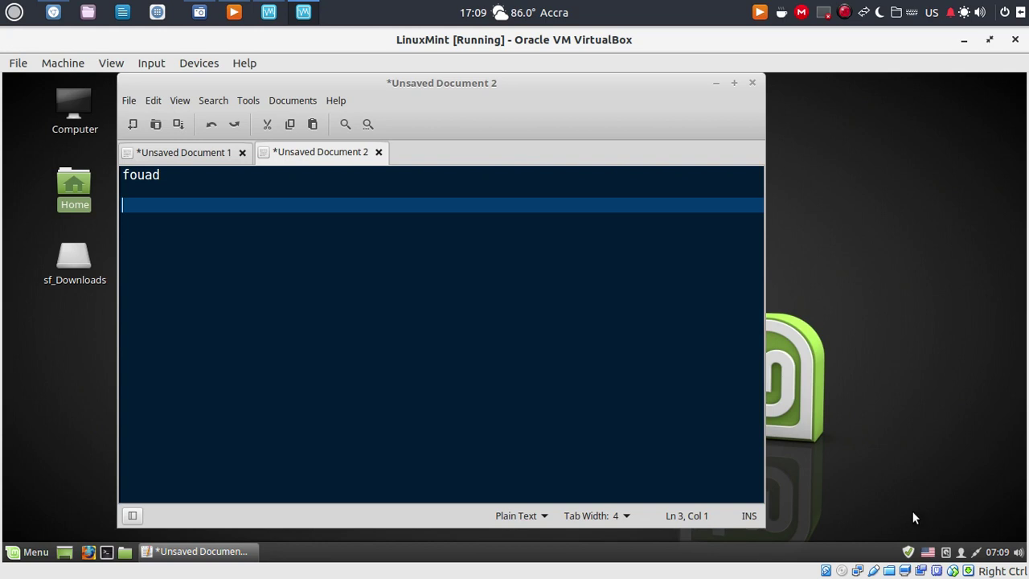
# Change the keyboard layout to Arabic, write "بسم الله الرحمن الرحيم" on the third line, and minimize the editor
pyautogui.click(928, 554)
pyautogui.write('بسم الله الر')
pyautogui.write('ح')
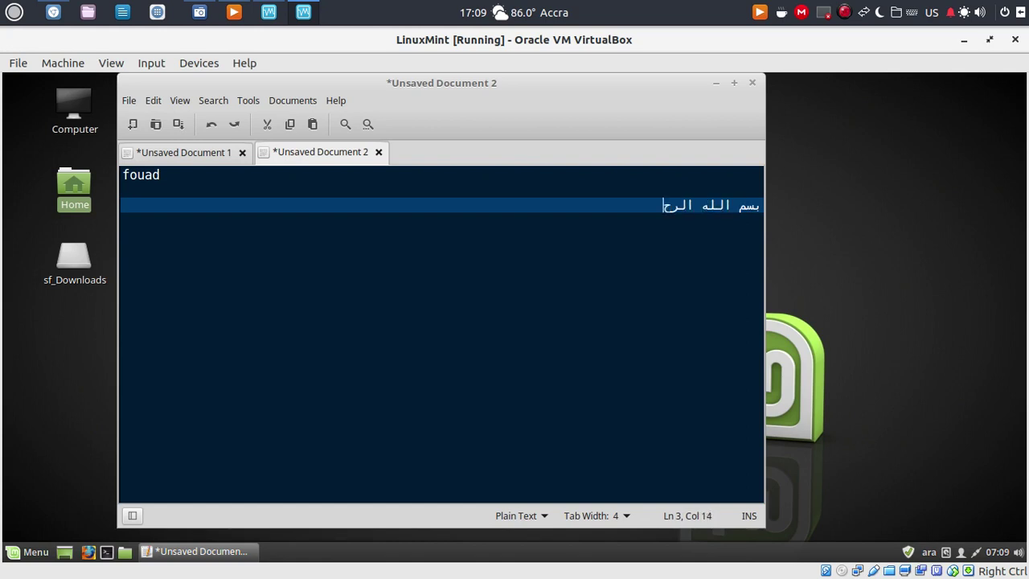
pyautogui.write('من الرحيم')
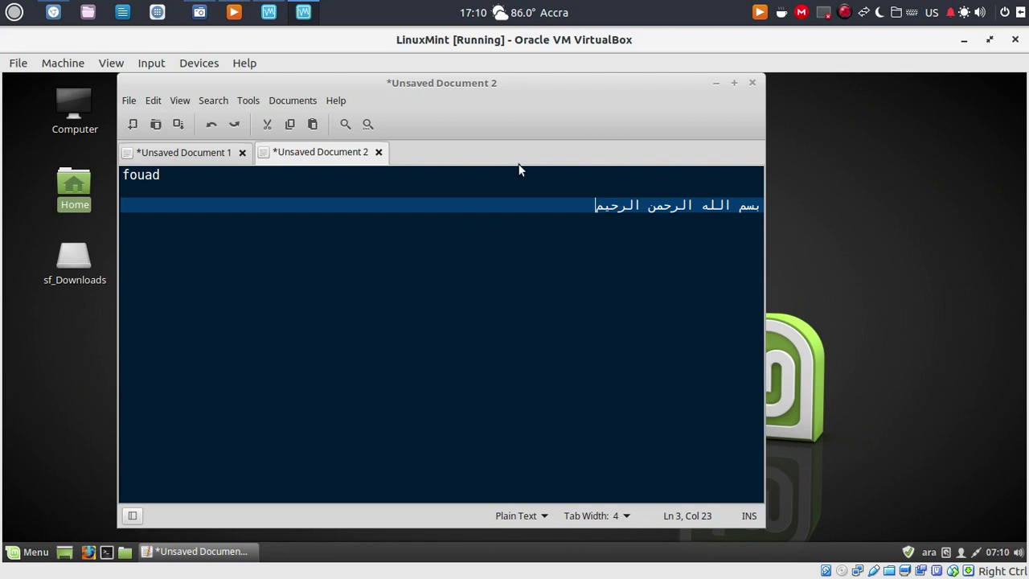
pyautogui.click(713, 83)
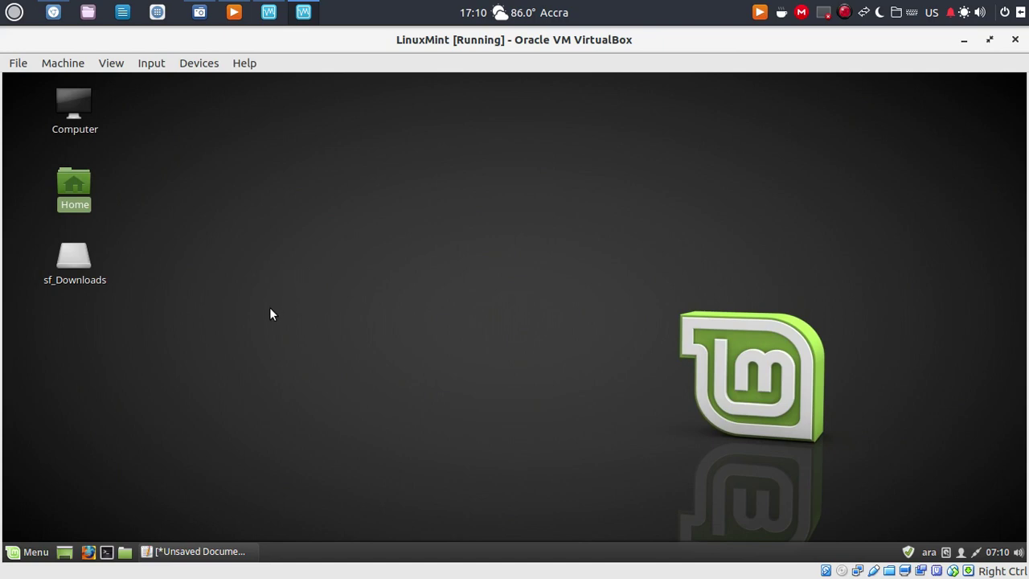
# Open LibreOffice Writer, examine the available user interface languages in its language options, cancel the options, and close Writer
pyautogui.click(32, 553)
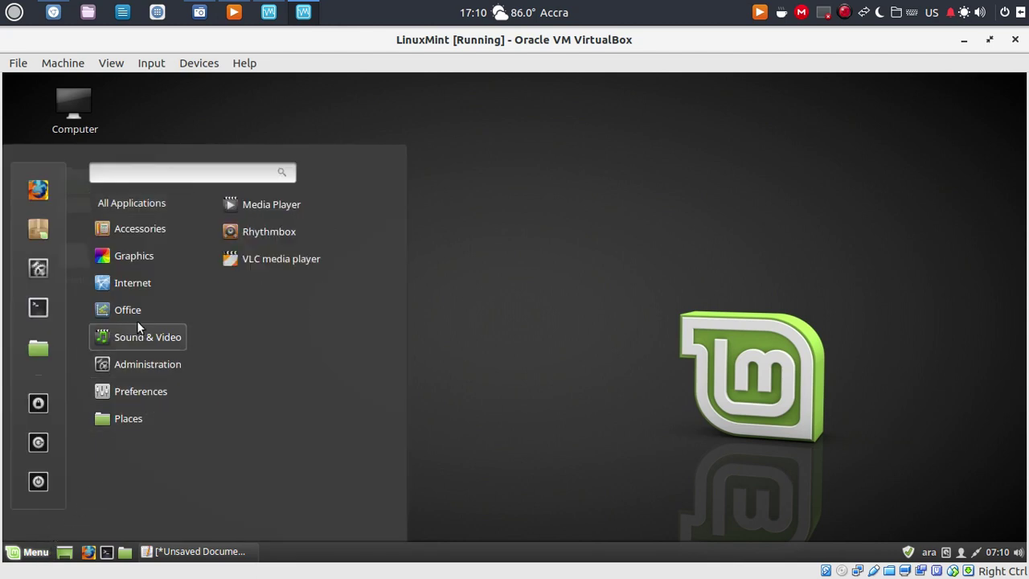
pyautogui.moveTo(134, 305)
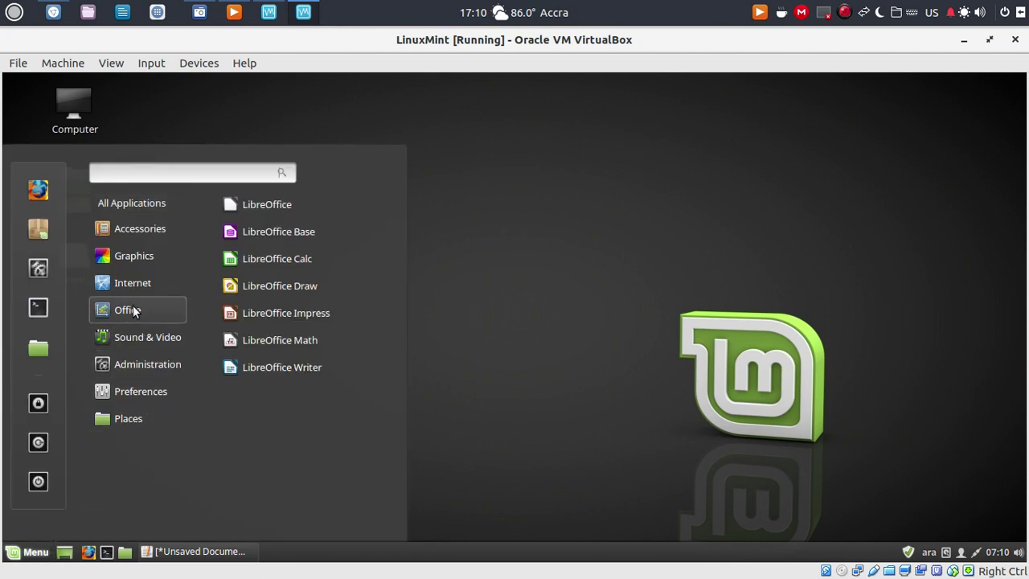
pyautogui.click(282, 370)
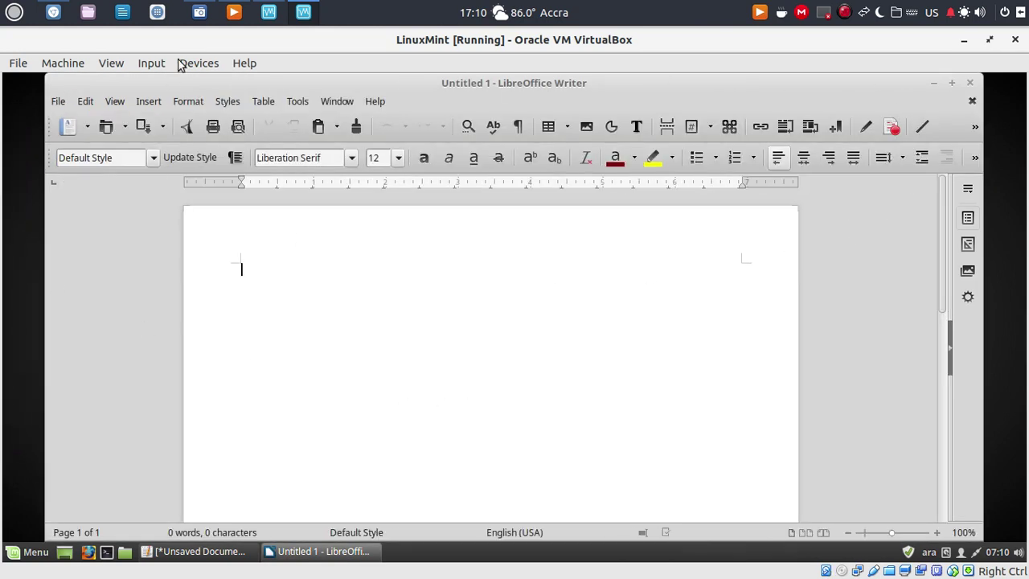
pyautogui.click(300, 106)
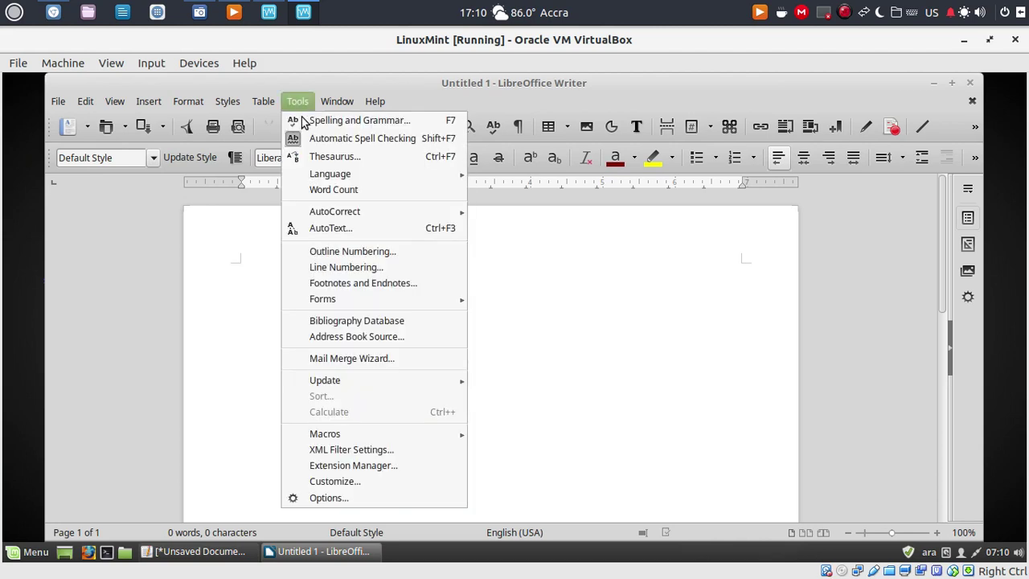
pyautogui.click(355, 498)
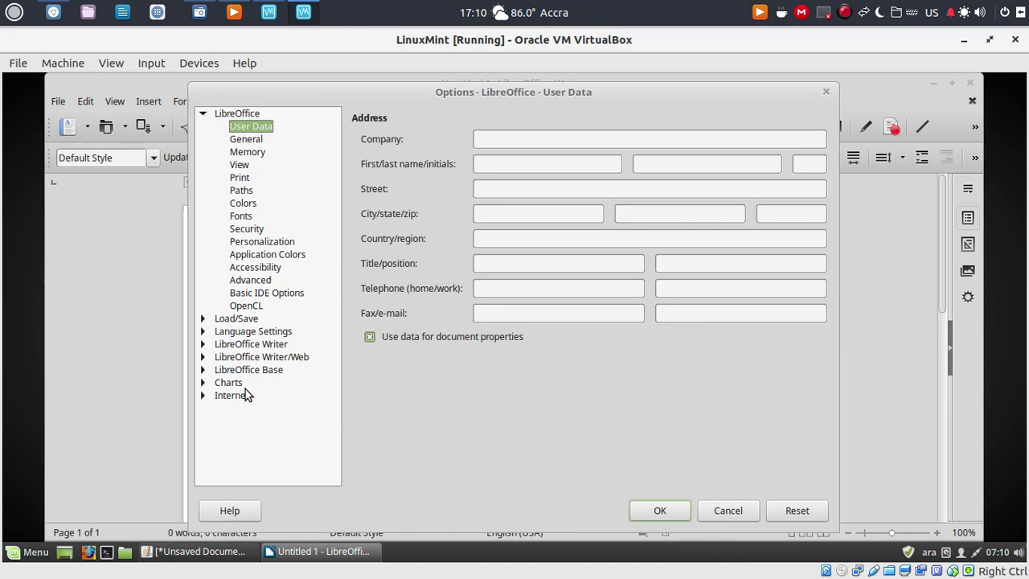
pyautogui.click(203, 331)
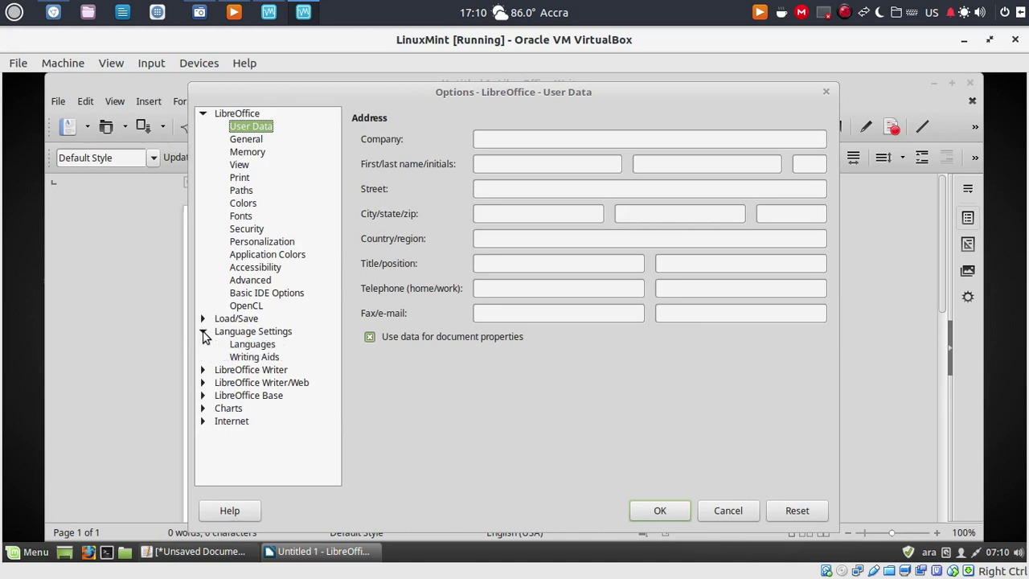
pyautogui.click(251, 347)
pyautogui.click(728, 138)
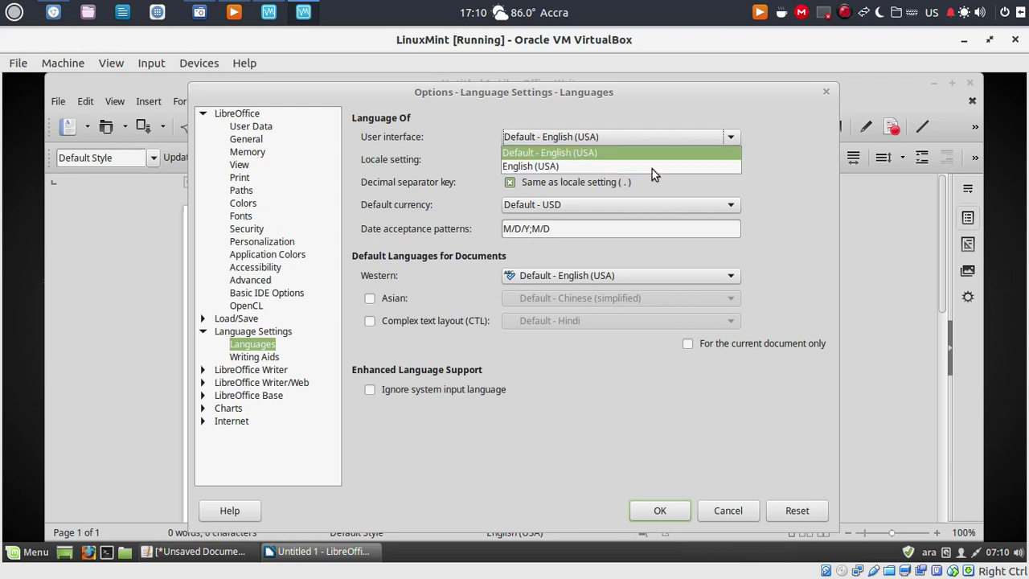
pyautogui.click(719, 514)
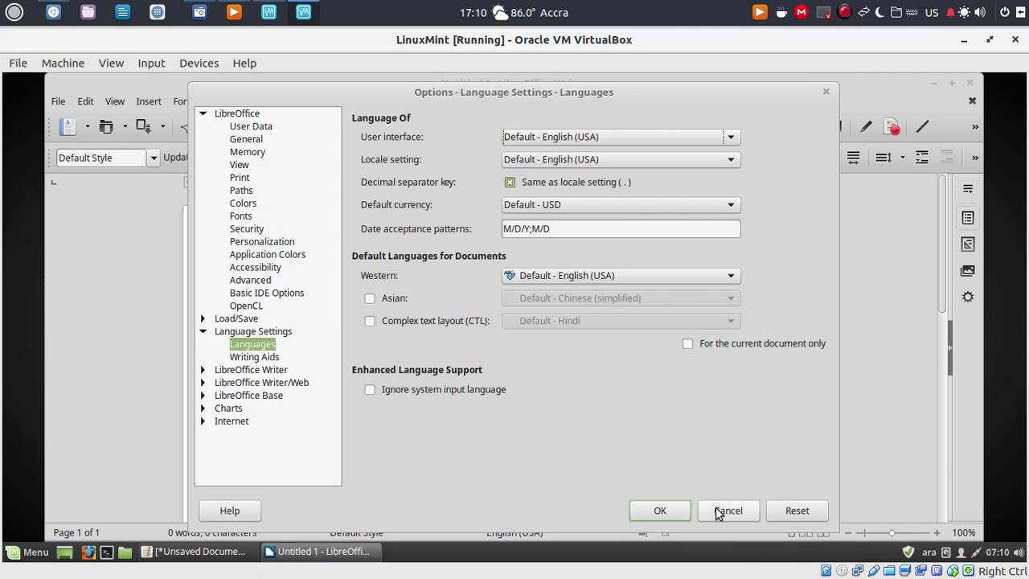
pyautogui.click(719, 515)
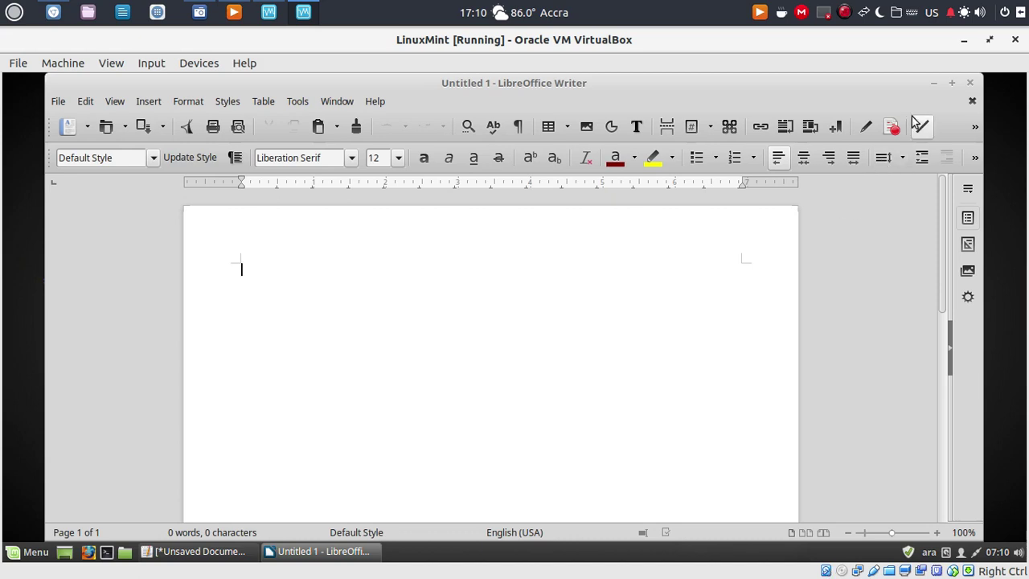
pyautogui.click(969, 82)
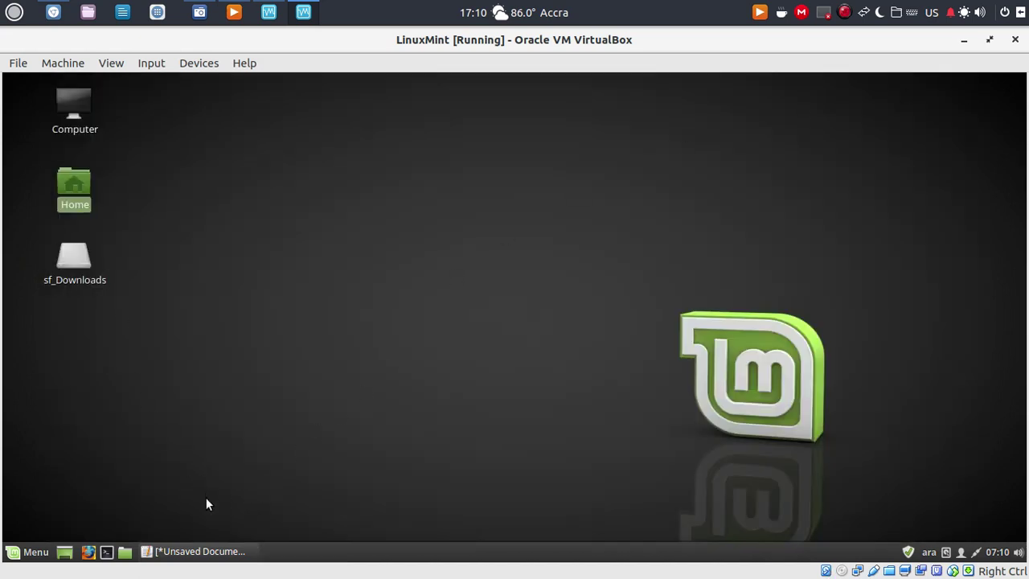
# Copy the command "sudo apt-get install libreoffice-l10n-ar" from the first unsaved Text Editor document and minimize the editor
pyautogui.click(201, 552)
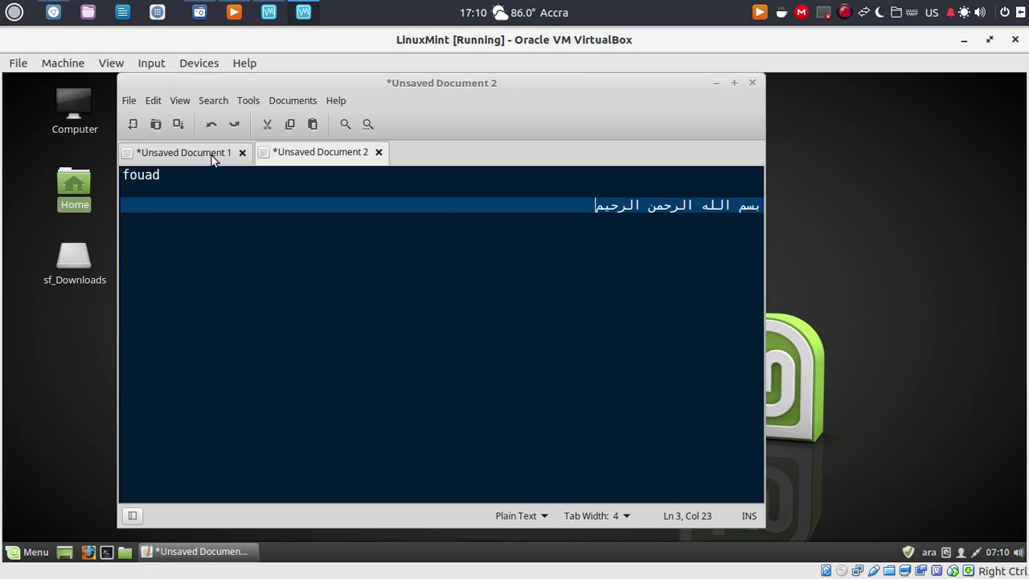
pyautogui.click(185, 152)
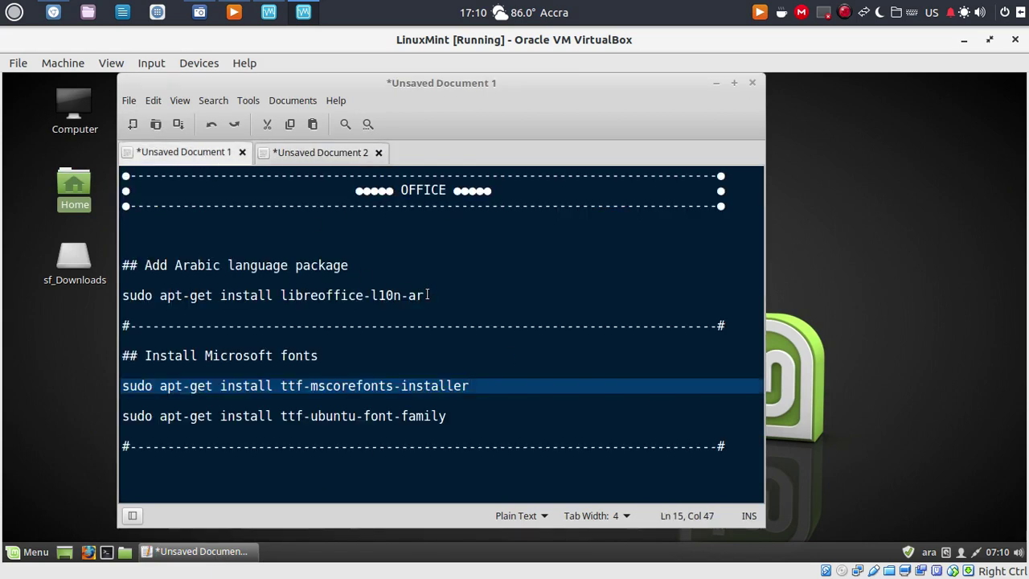
pyautogui.moveTo(429, 295); pyautogui.dragTo(115, 296)
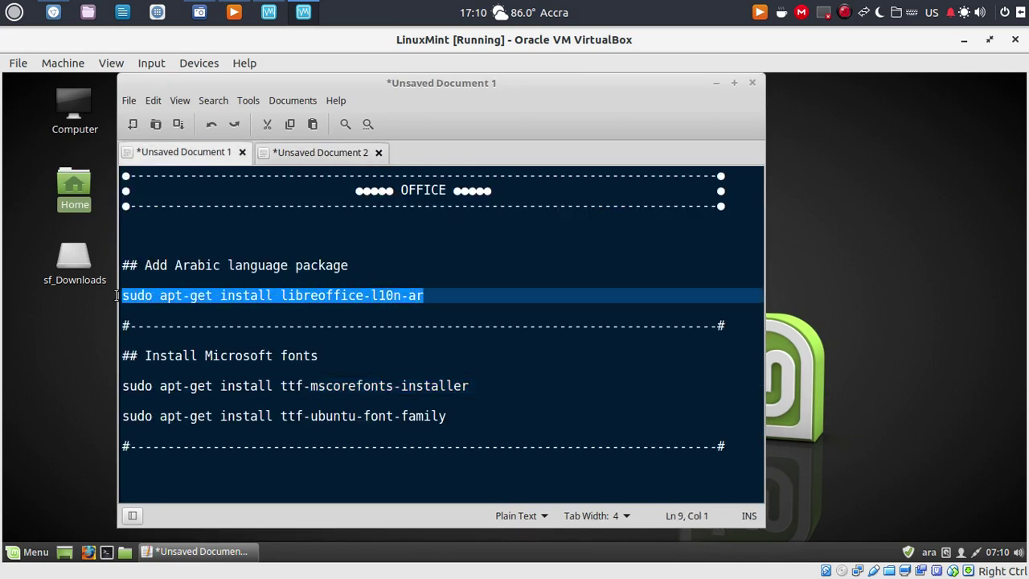
pyautogui.rightClick(199, 297)
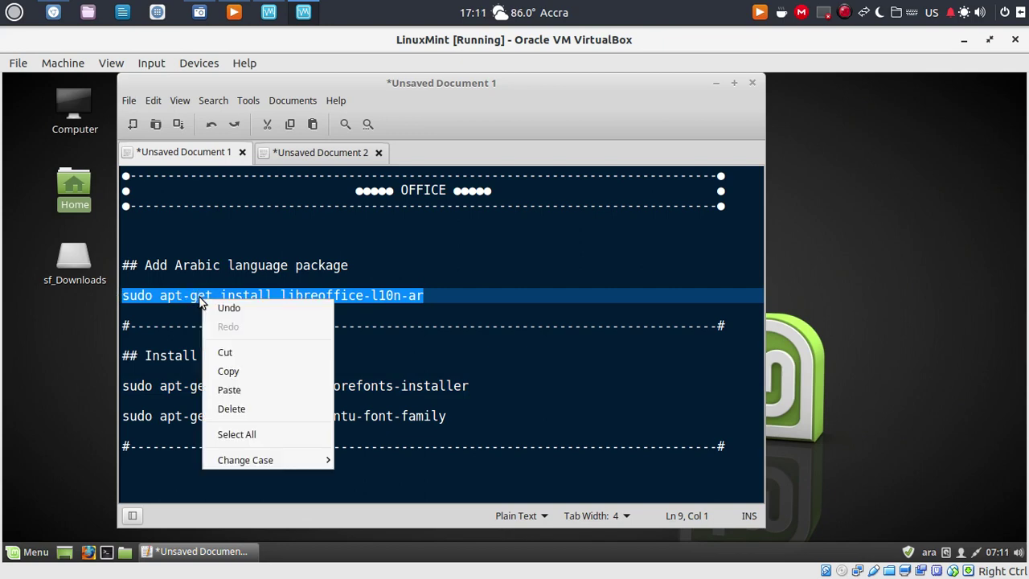
pyautogui.click(229, 372)
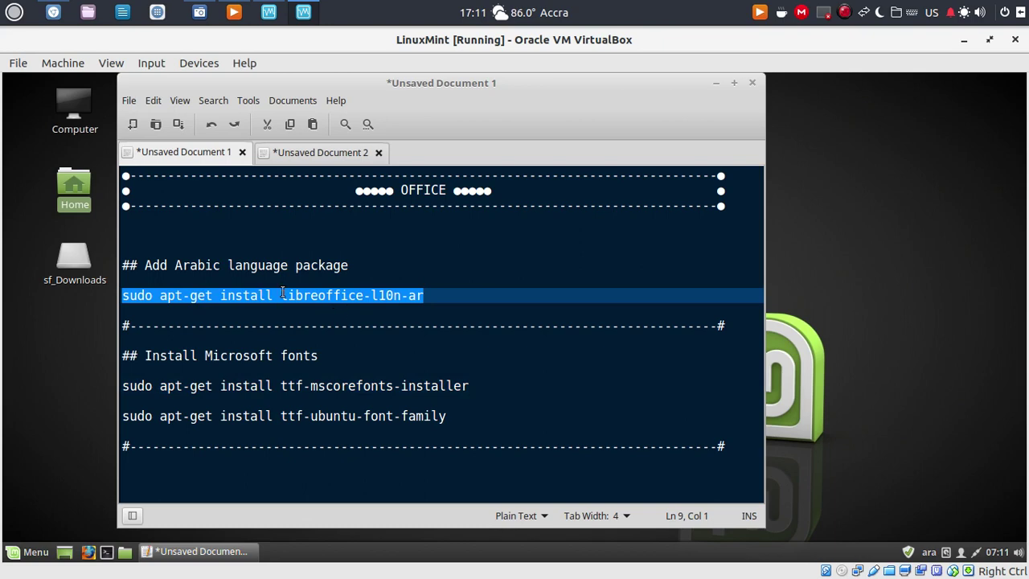
pyautogui.click(715, 83)
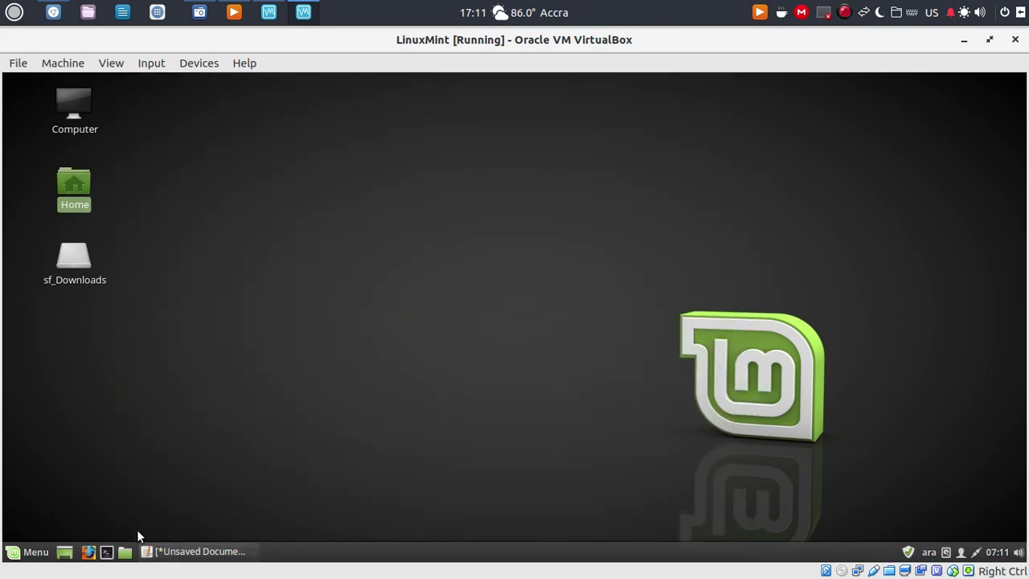
# Open a terminal and paste the copied Arabic language package installation command at the prompt
pyautogui.click(106, 552)
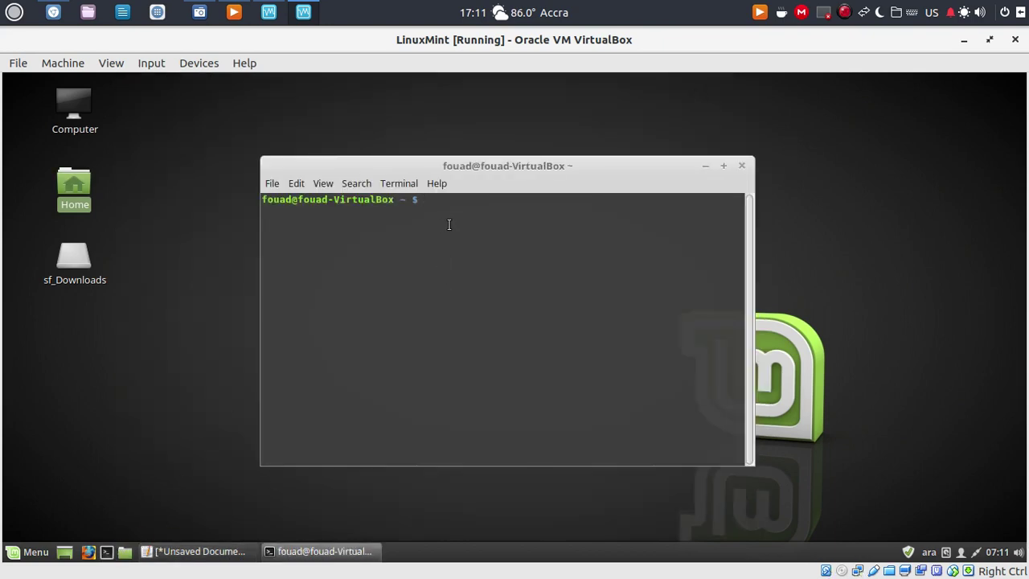
pyautogui.rightClick(493, 248)
pyautogui.click(528, 330)
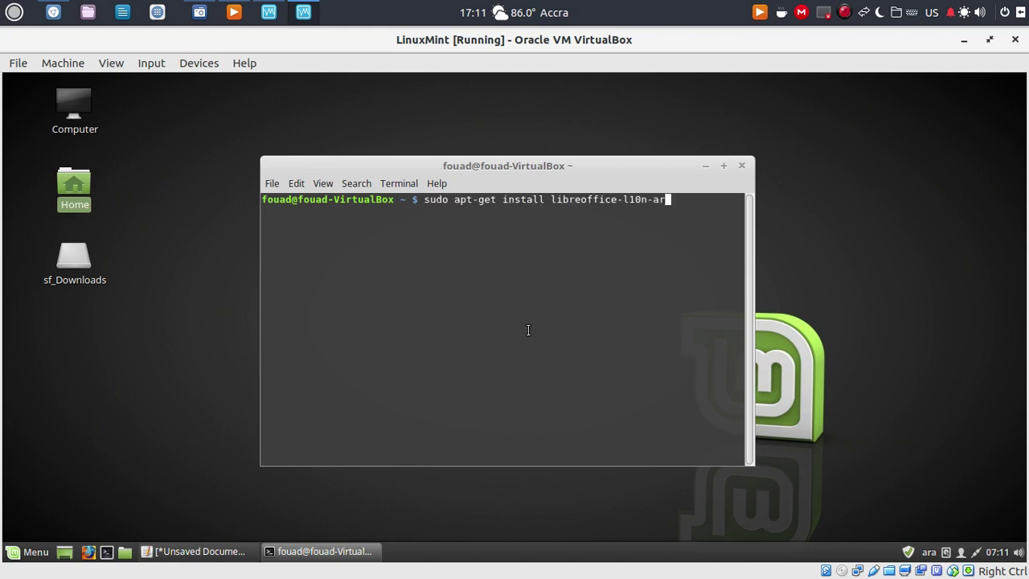
# Set the terminal profile's custom font to Monospace Regular at size 13 and move the terminal window higher on the desktop
pyautogui.click(295, 183)
pyautogui.click(333, 291)
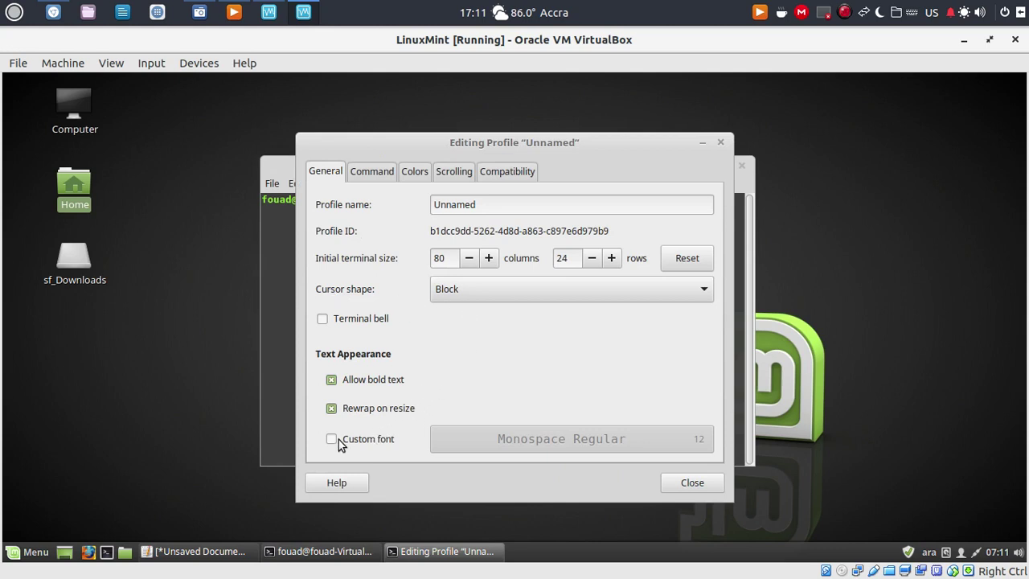
pyautogui.click(332, 440)
pyautogui.click(669, 442)
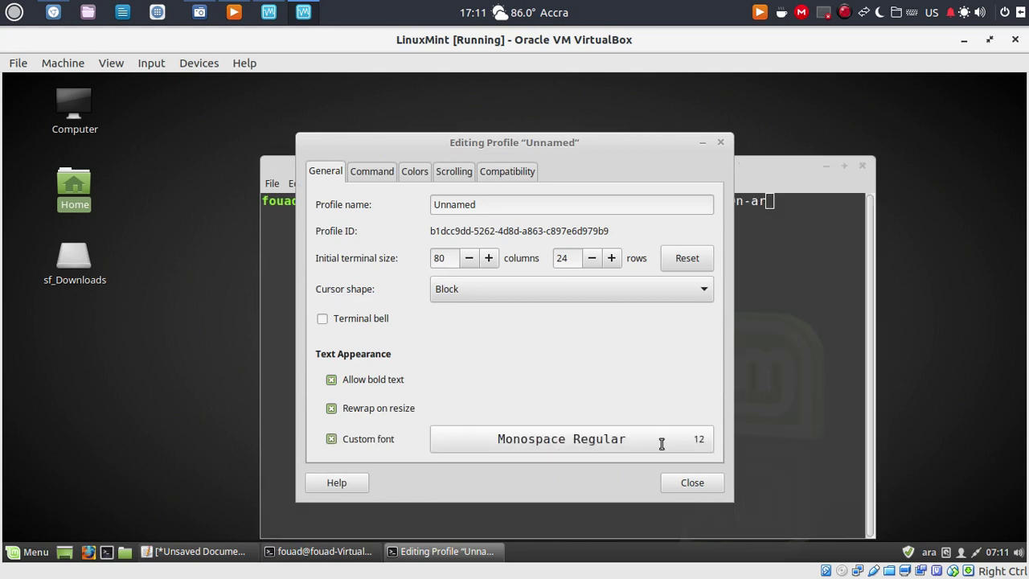
pyautogui.click(655, 470)
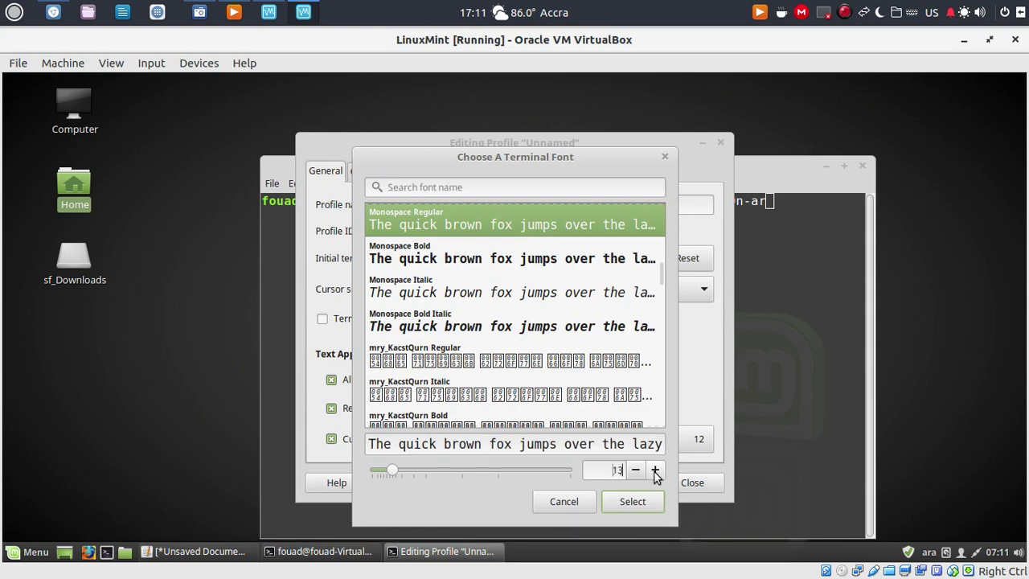
pyautogui.click(630, 500)
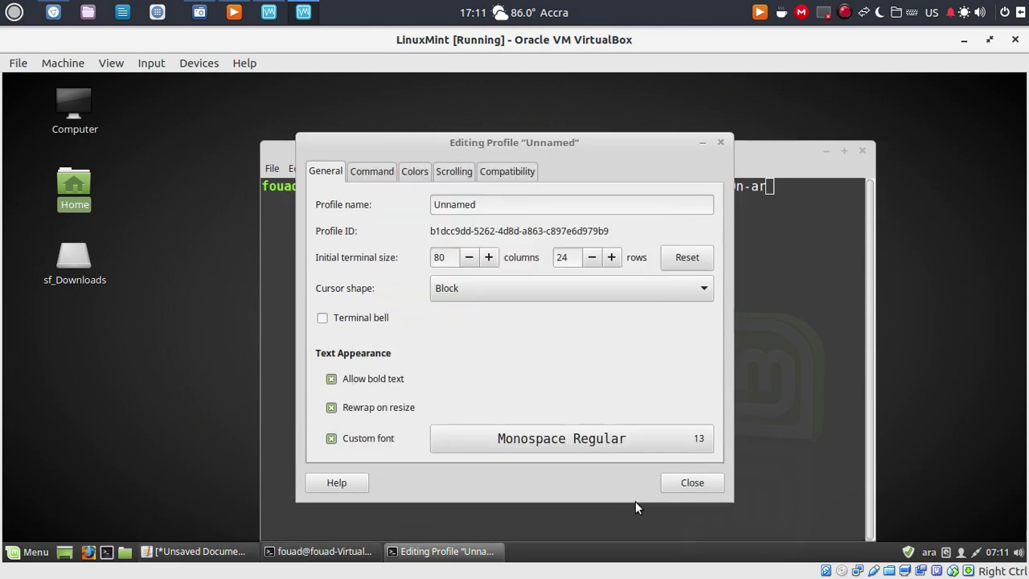
pyautogui.click(690, 482)
pyautogui.moveTo(553, 156); pyautogui.dragTo(504, 116)
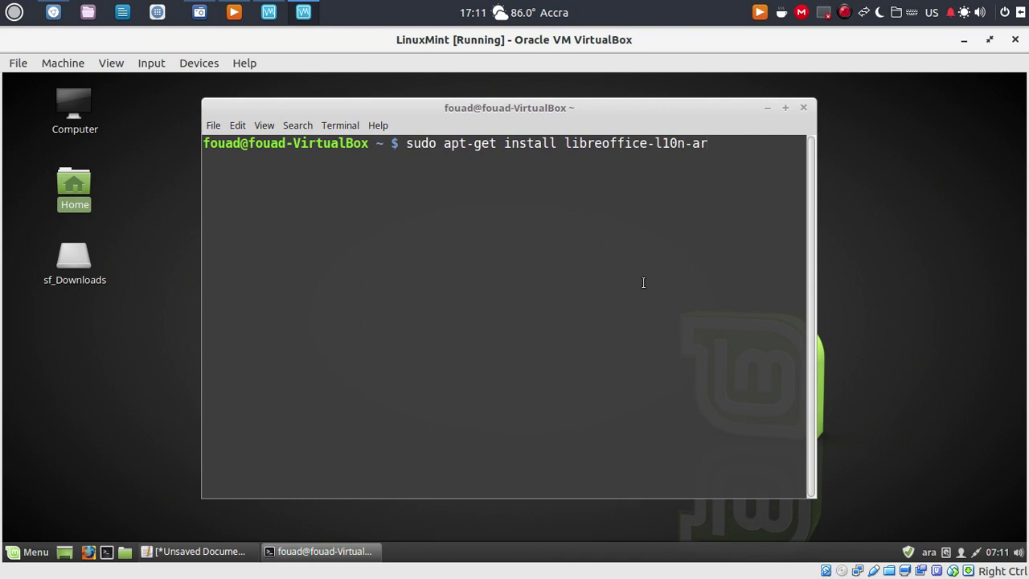
# Install the libreoffice-l10n-ar package, entering the account password with the US keyboard layout, and exit the terminal
pyautogui.press('Return')
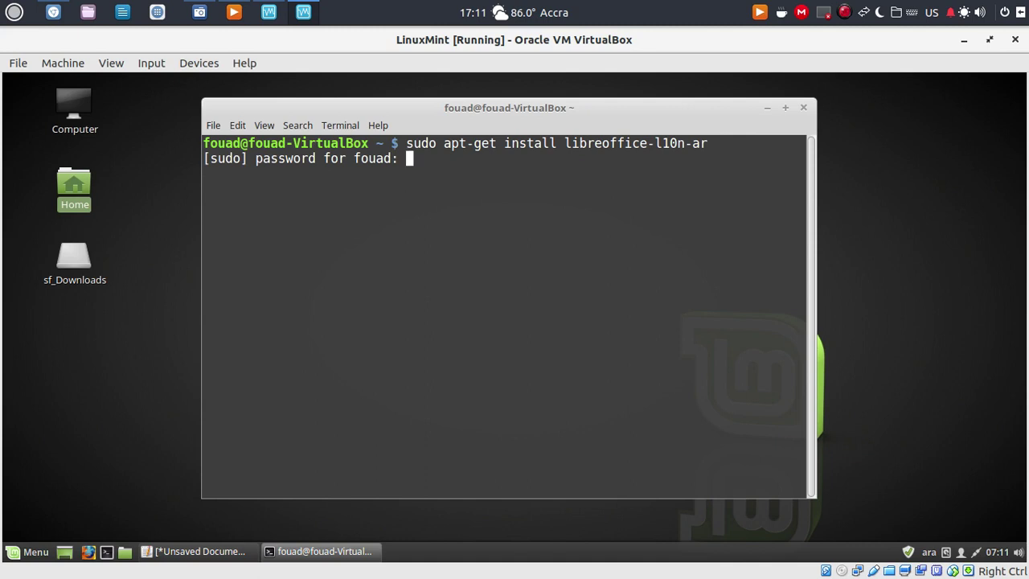
pyautogui.press('Return')
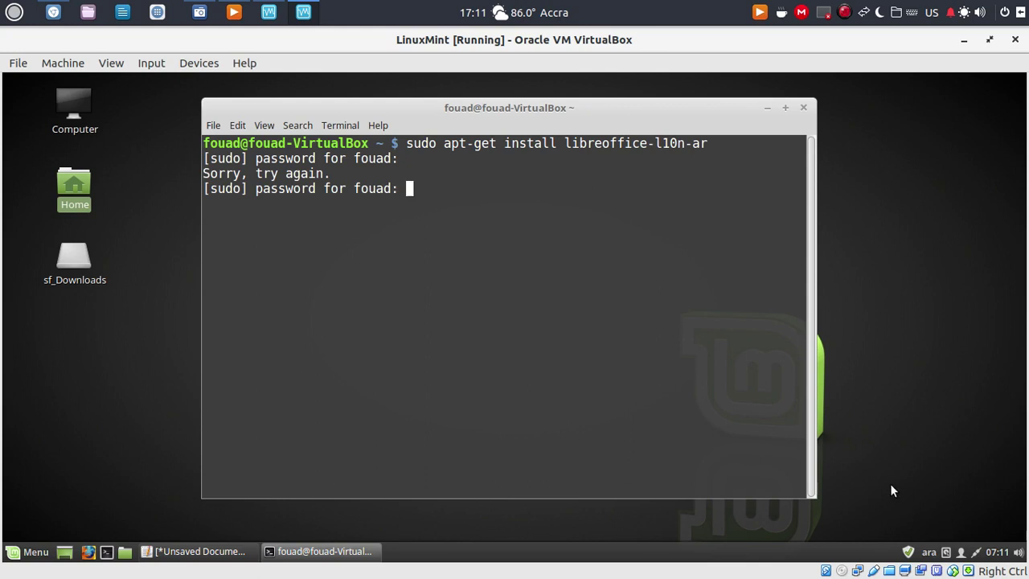
pyautogui.click(931, 548)
pyautogui.click(897, 283)
pyautogui.press('Return')
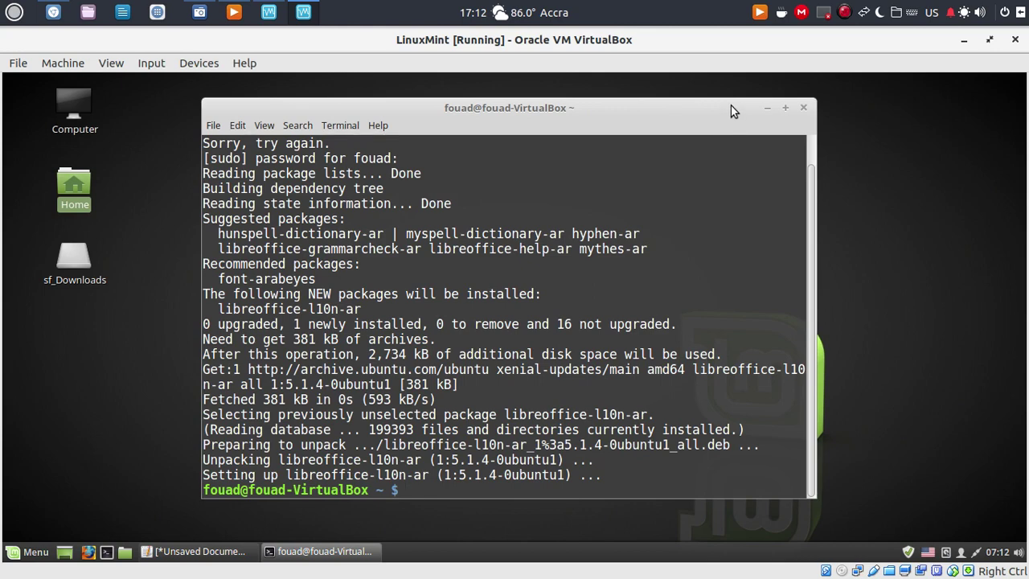
pyautogui.write('exit')
pyautogui.press('Return')
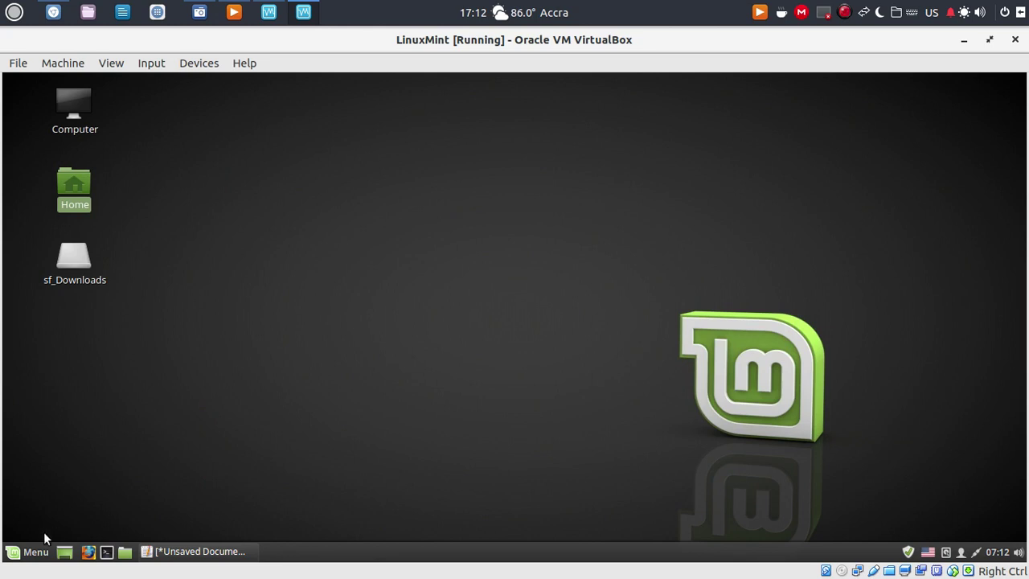
# Open LibreOffice Writer, maximize its window, and open the Languages page of its language settings
pyautogui.click(32, 551)
pyautogui.moveTo(141, 312)
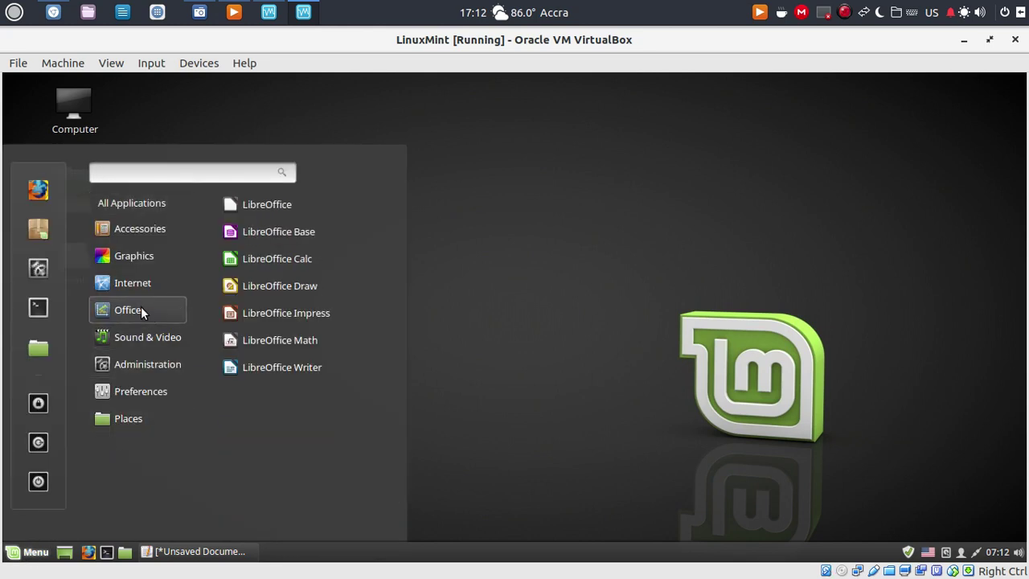
pyautogui.click(298, 367)
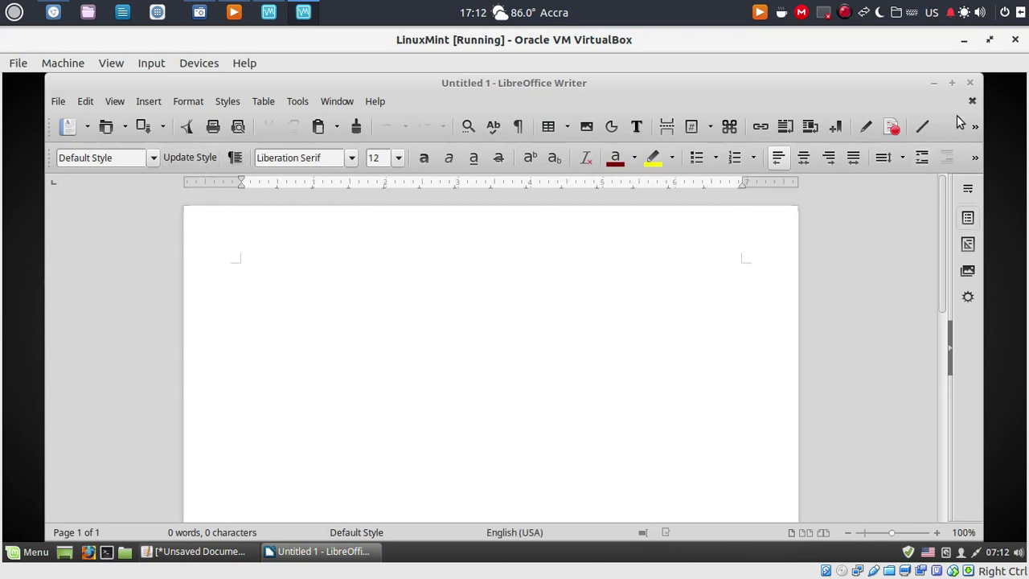
pyautogui.click(952, 84)
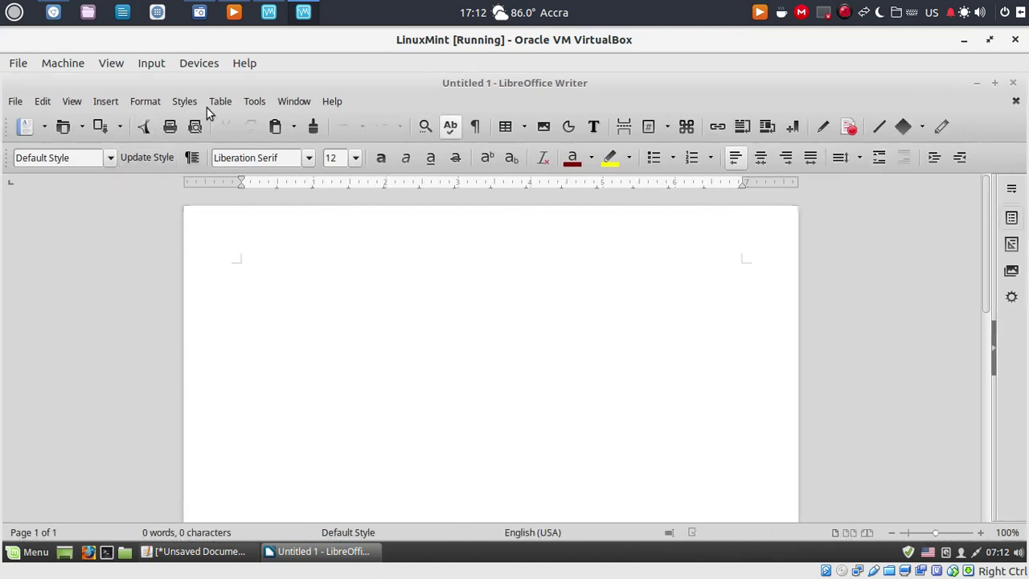
pyautogui.click(255, 103)
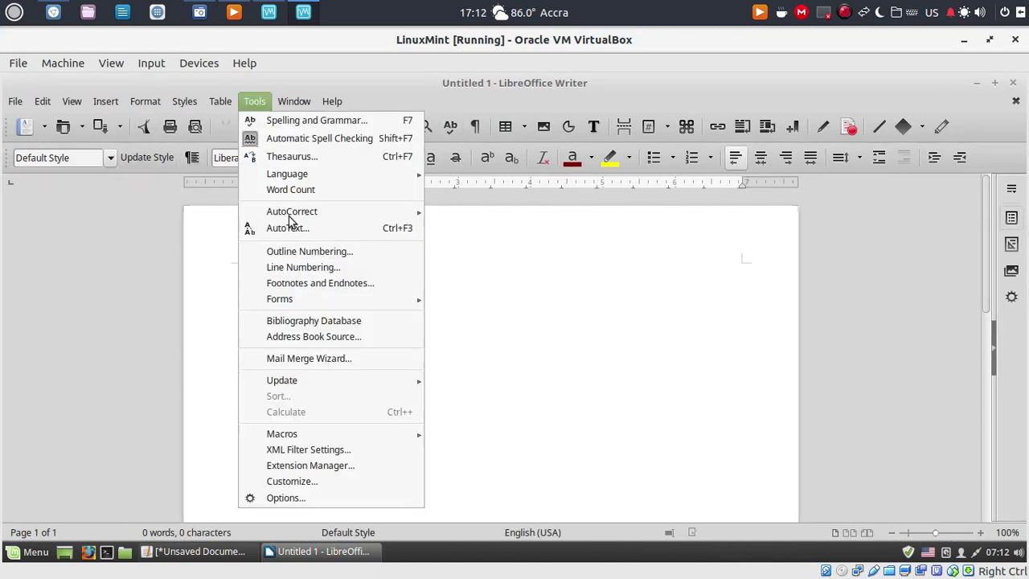
pyautogui.click(294, 498)
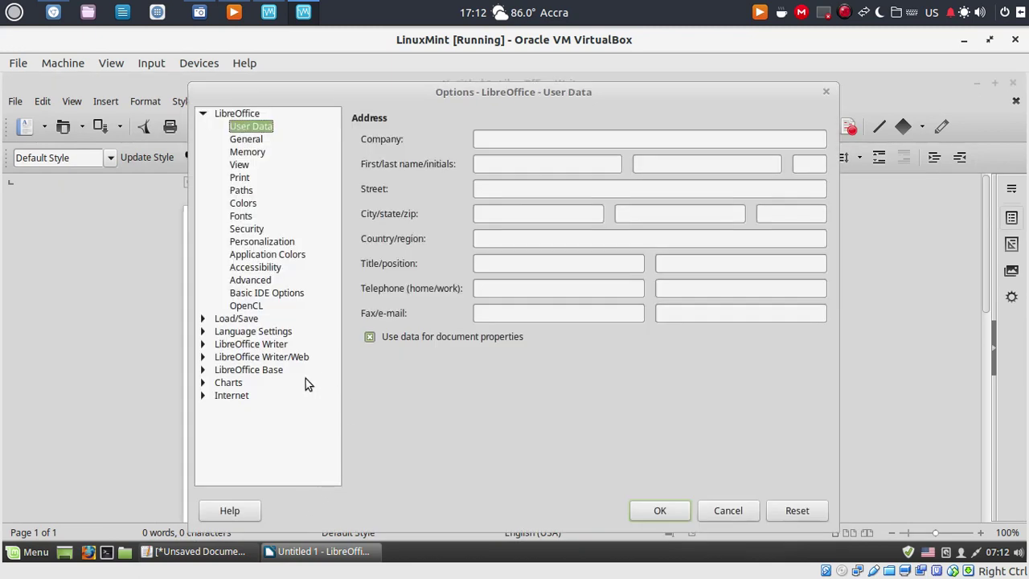
pyautogui.click(204, 332)
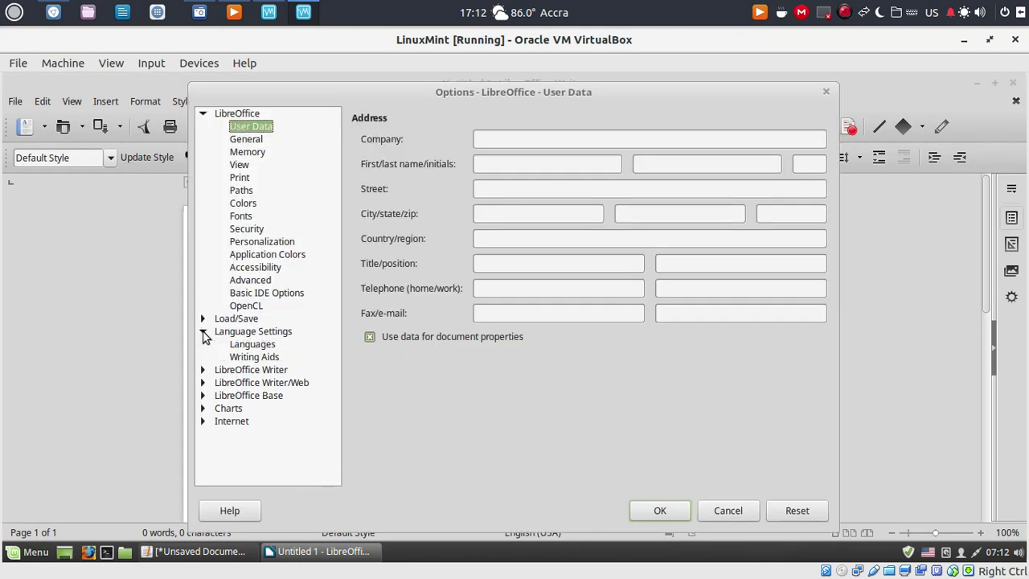
pyautogui.click(259, 344)
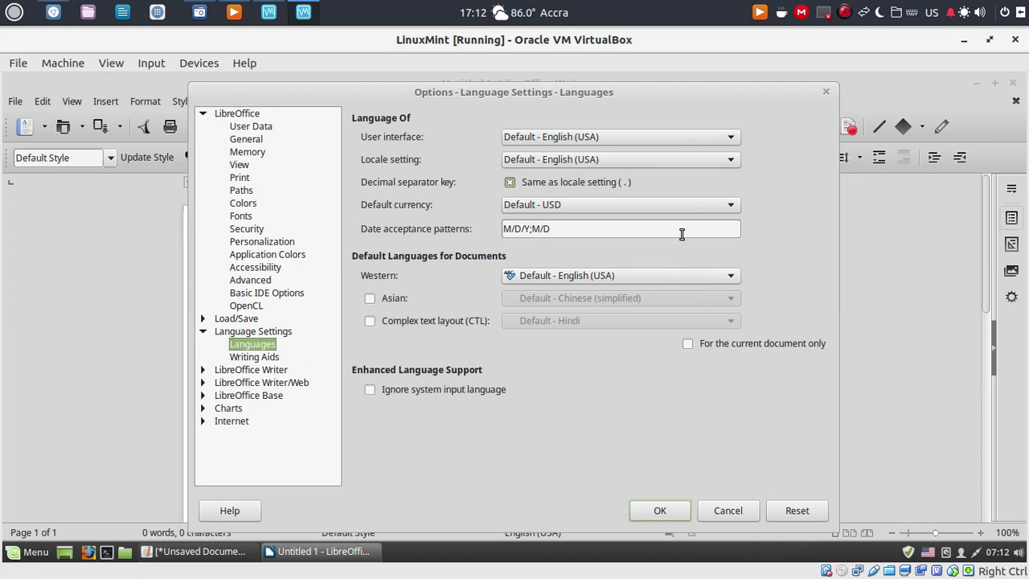
# Set both the user interface language and the locale to Arabic (Saudi Arabia) and apply the options
pyautogui.click(730, 137)
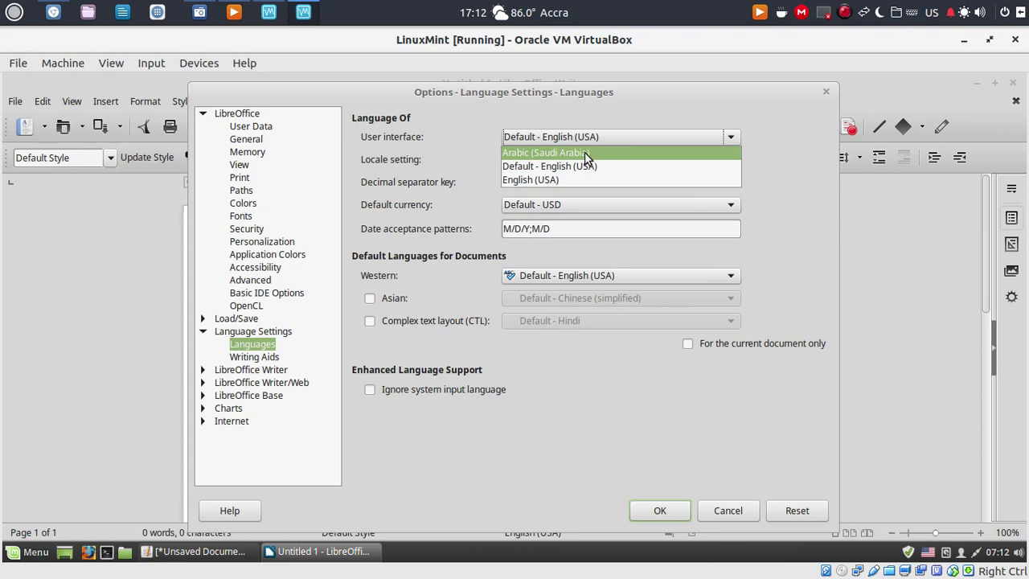
pyautogui.click(604, 153)
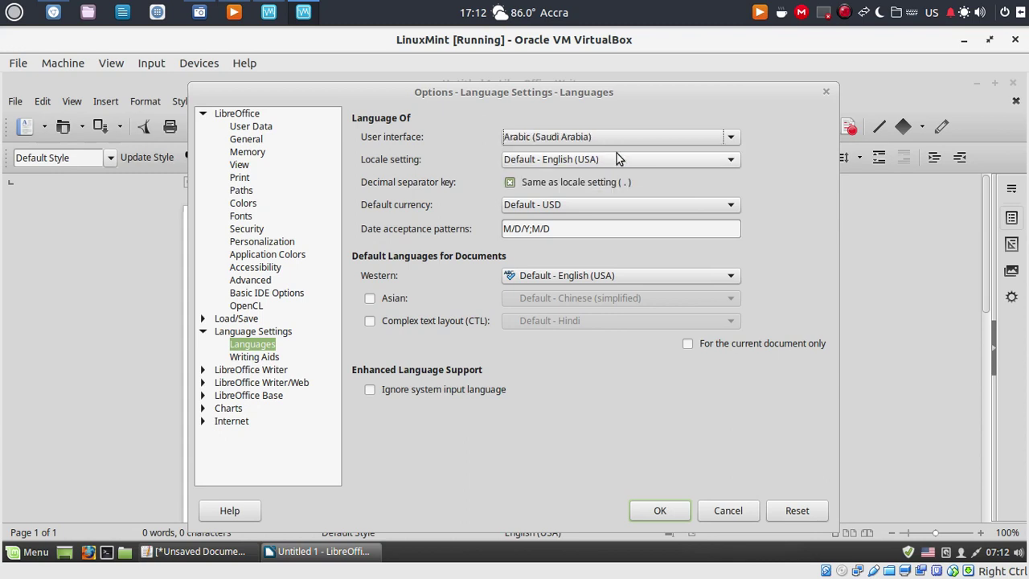
pyautogui.click(728, 159)
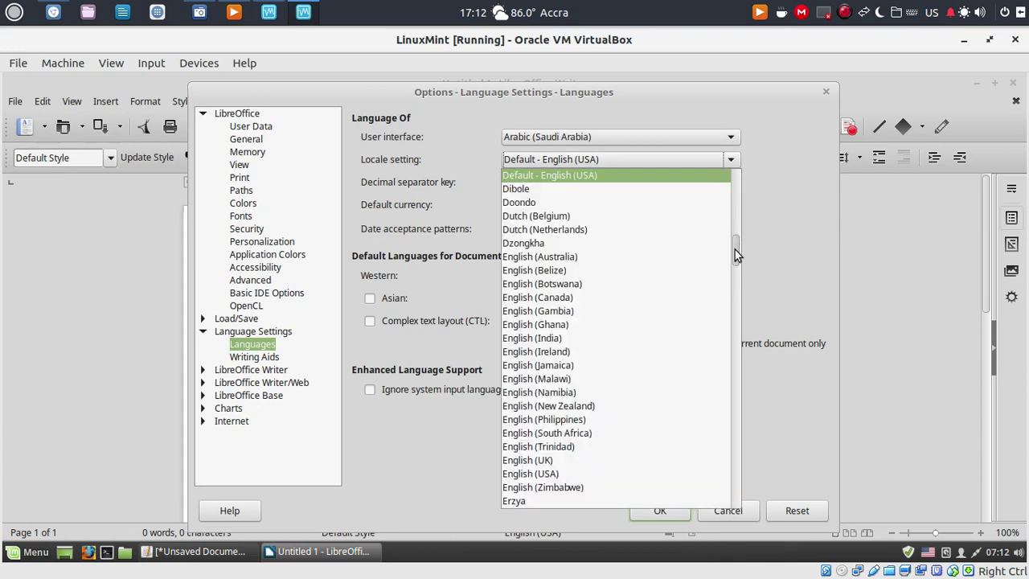
pyautogui.moveTo(734, 249); pyautogui.dragTo(740, 179)
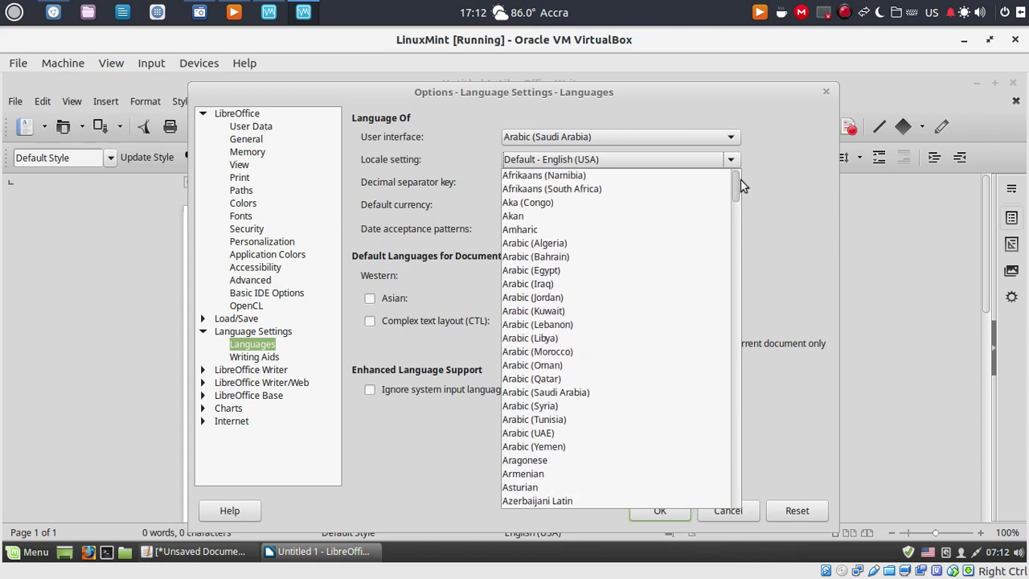
pyautogui.click(568, 391)
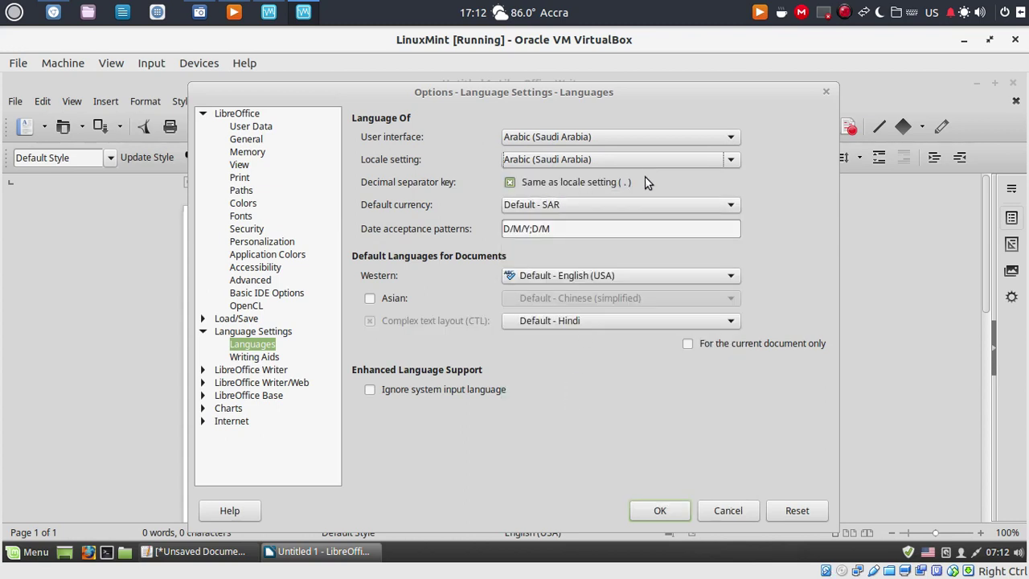
pyautogui.click(669, 513)
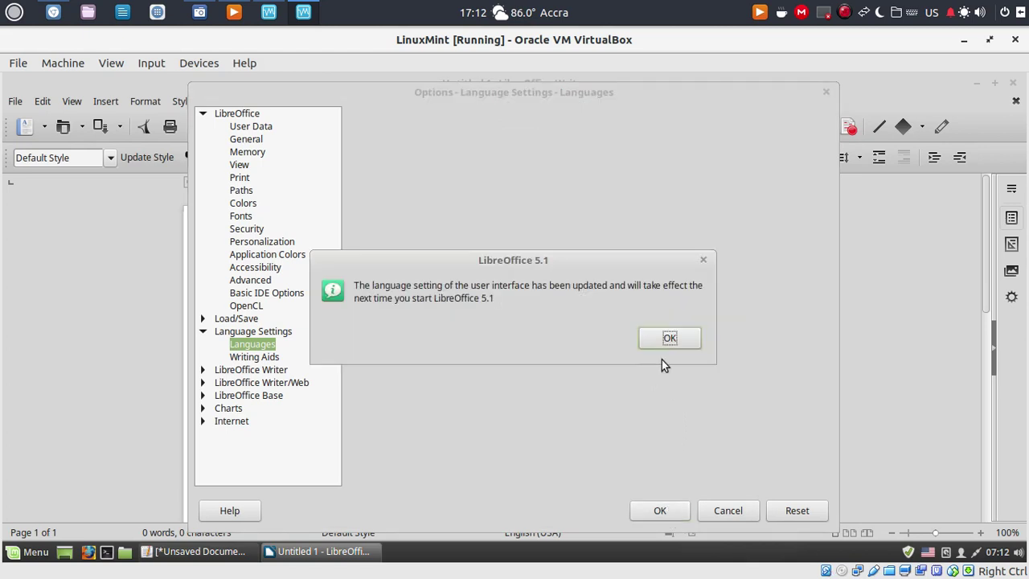
pyautogui.click(670, 338)
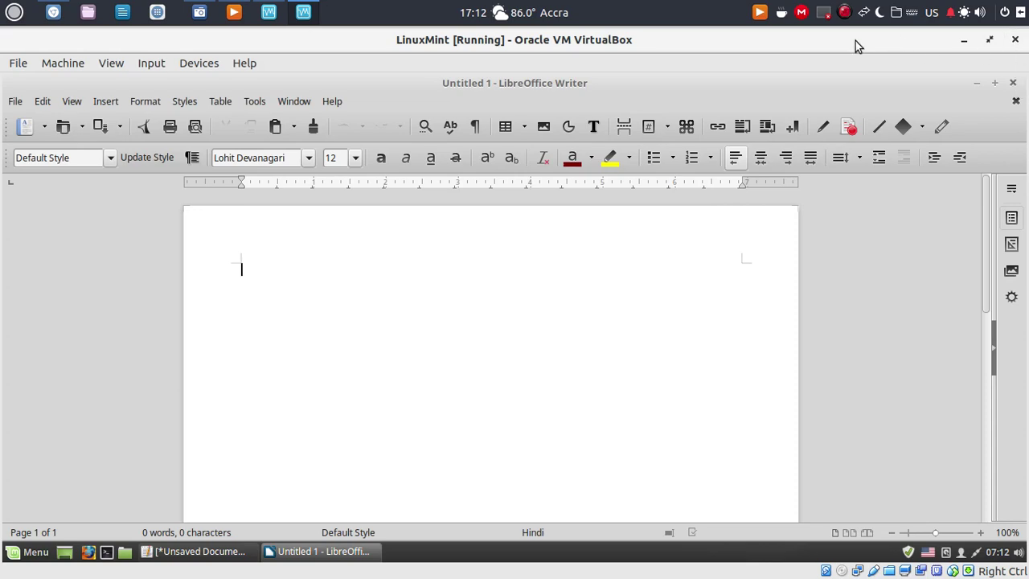
# Close the Writer window and relaunch LibreOffice Writer so it loads with the Arabic interface
pyautogui.moveTo(829, 93); pyautogui.dragTo(831, 98)
pyautogui.click(868, 95)
pyautogui.click(1012, 85)
pyautogui.click(28, 551)
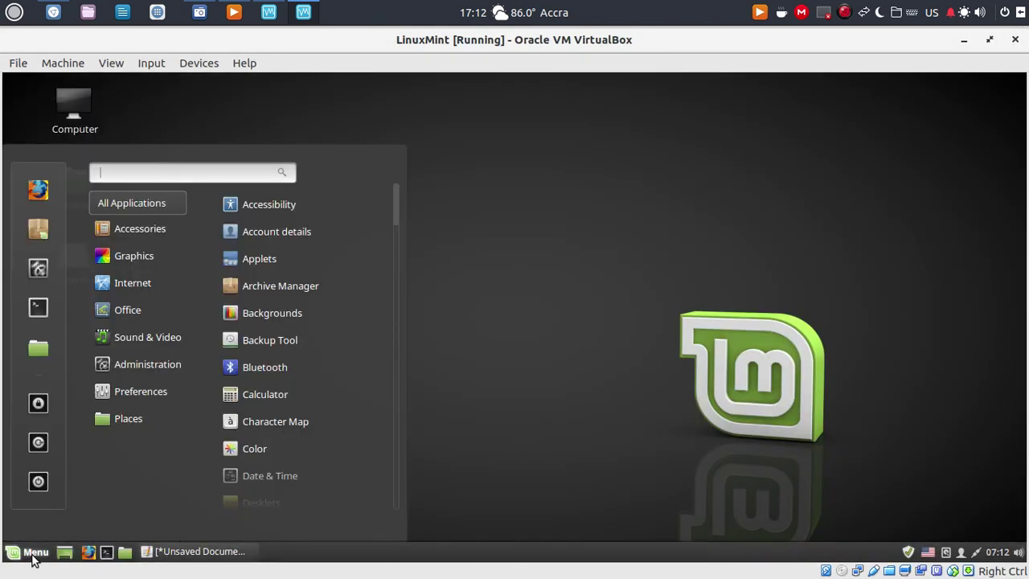
pyautogui.moveTo(152, 313)
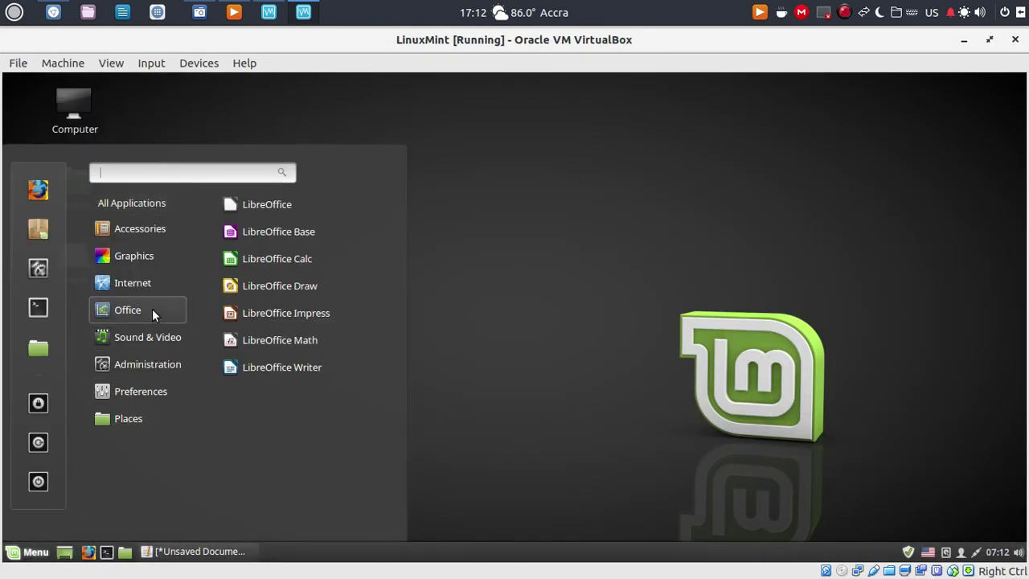
pyautogui.click(287, 367)
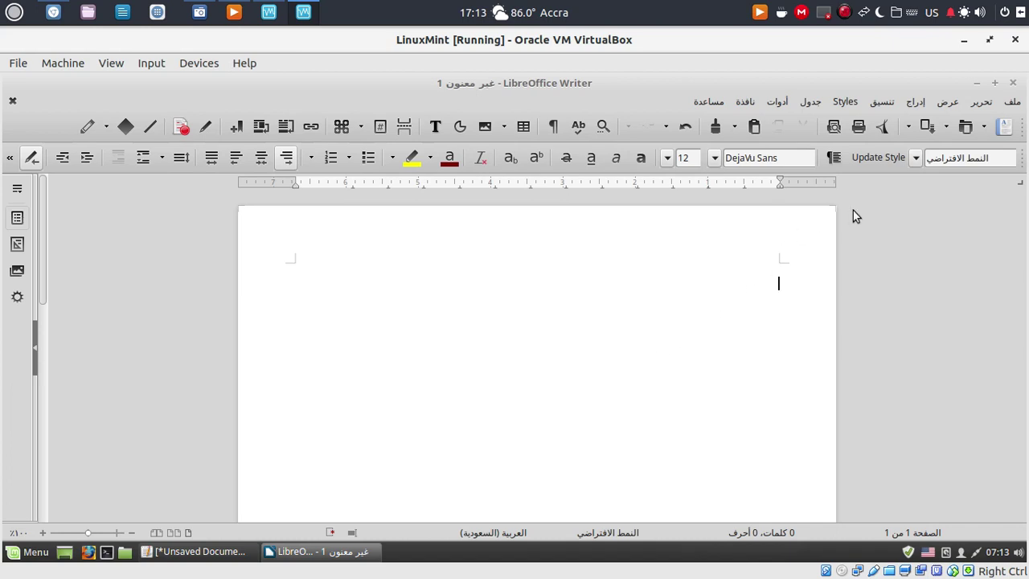
# Close the untitled Writer document without saving it
pyautogui.click(1014, 84)
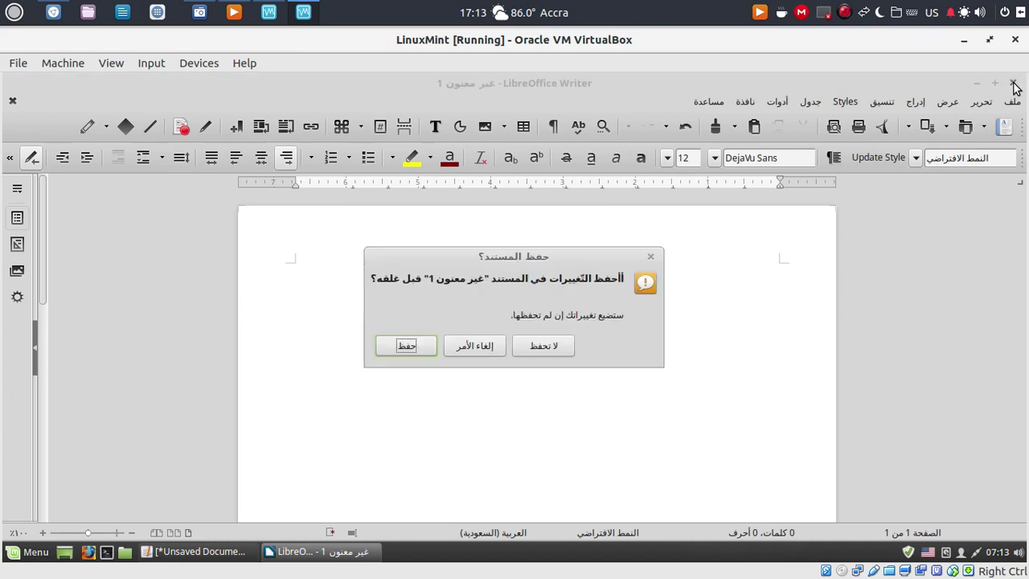
pyautogui.click(472, 351)
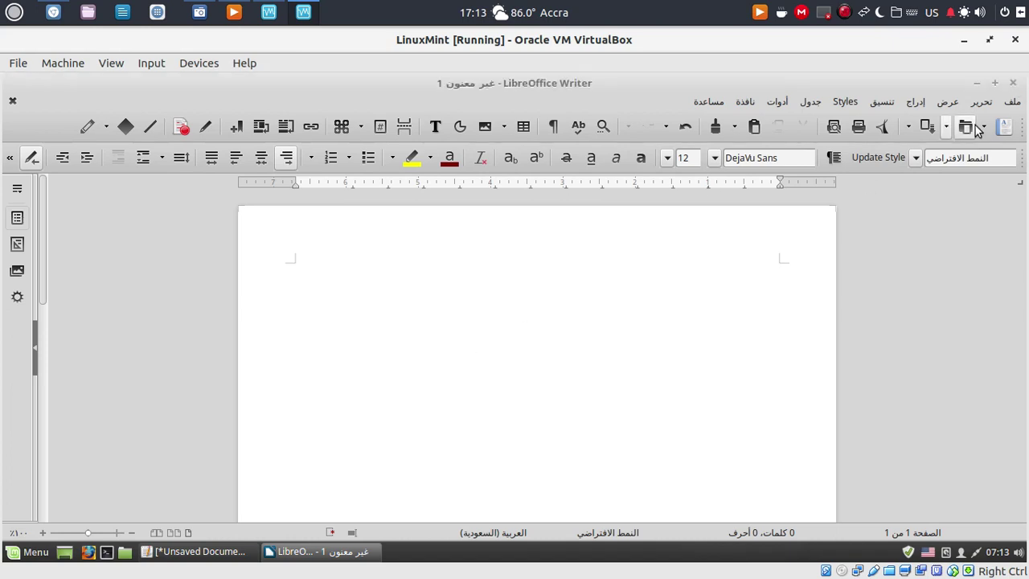
pyautogui.click(1013, 83)
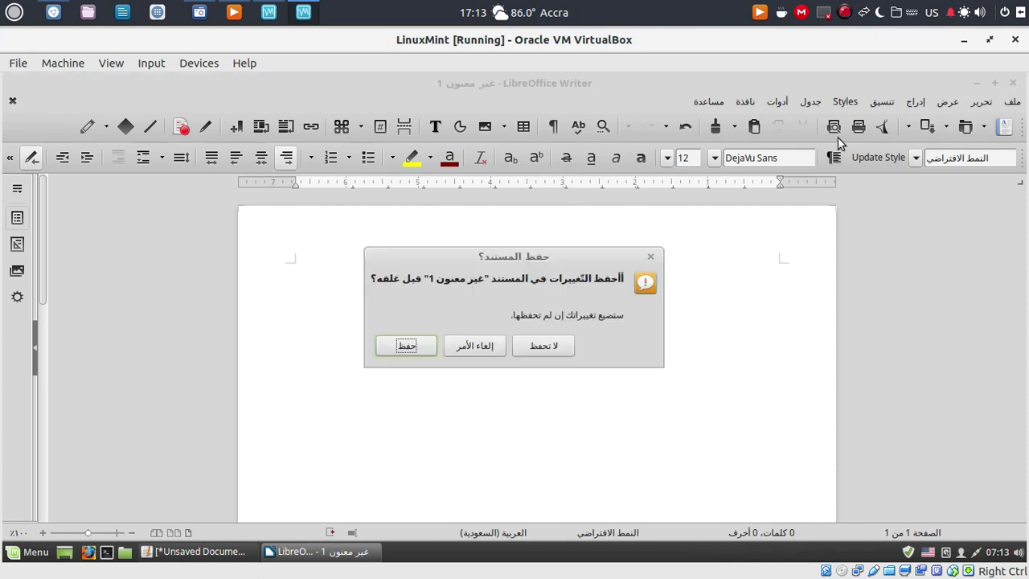
pyautogui.click(564, 344)
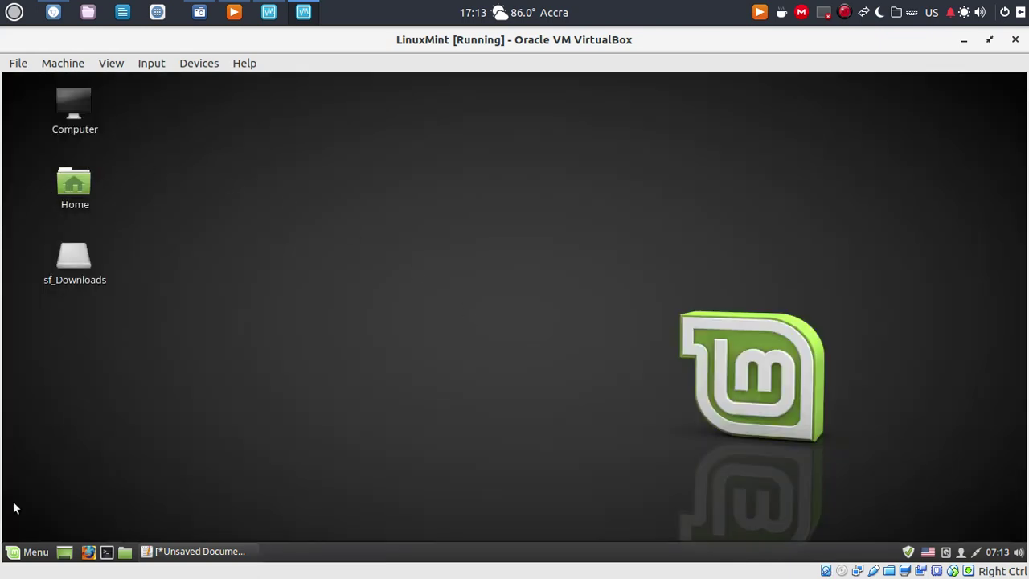
# Switch to Firefox and go to the website 2linux.org
pyautogui.click(88, 551)
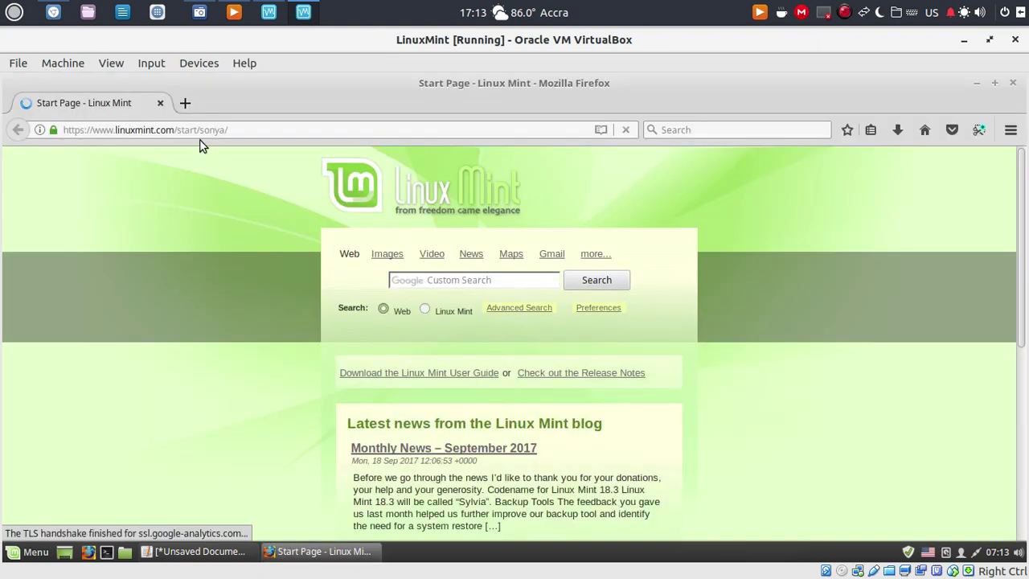
pyautogui.click(194, 130)
pyautogui.write('2')
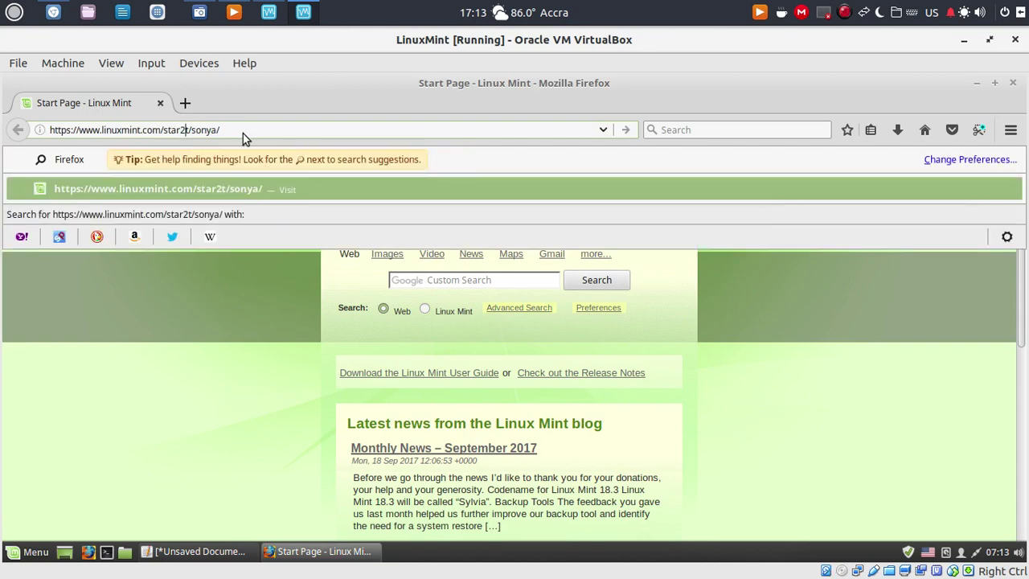
pyautogui.click(232, 129)
pyautogui.moveTo(232, 131); pyautogui.dragTo(1, 129)
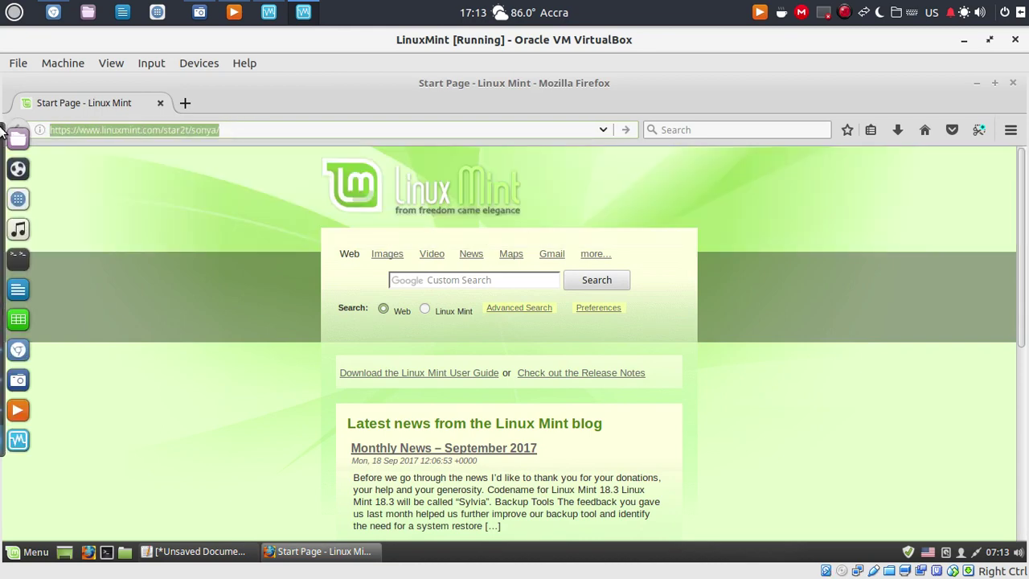
pyautogui.write('2')
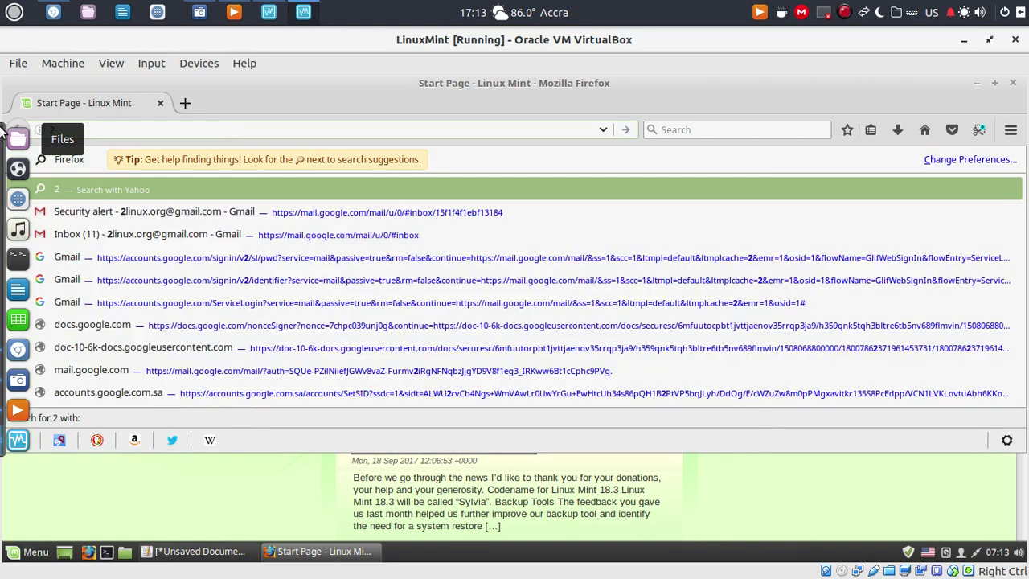
pyautogui.write('linux')
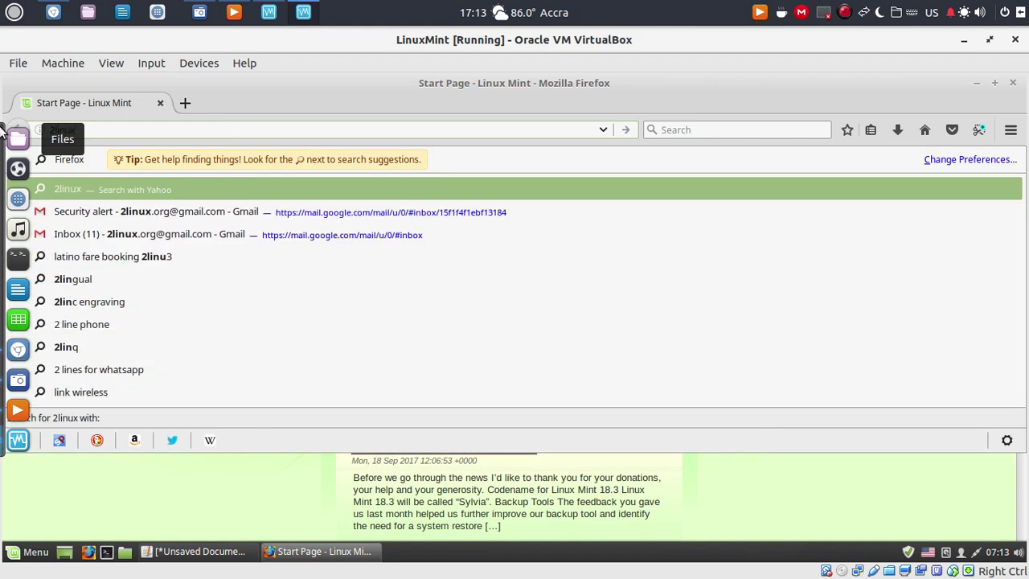
pyautogui.write('.org')
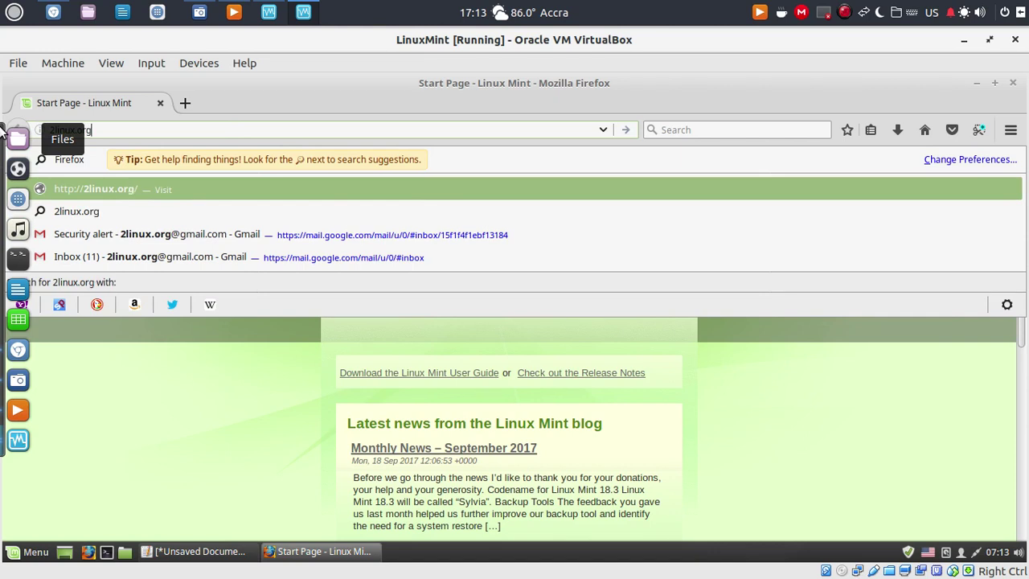
pyautogui.press('Return')
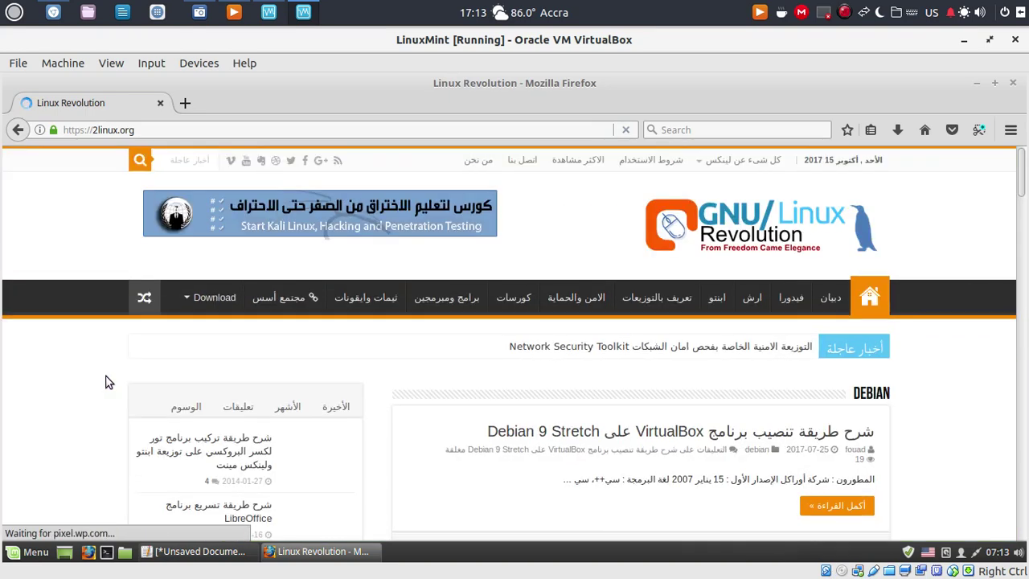
# Examine how the Arabic text is rendered across the 2linux.org home page, and close the browser
pyautogui.scroll(-4, 87, 371)
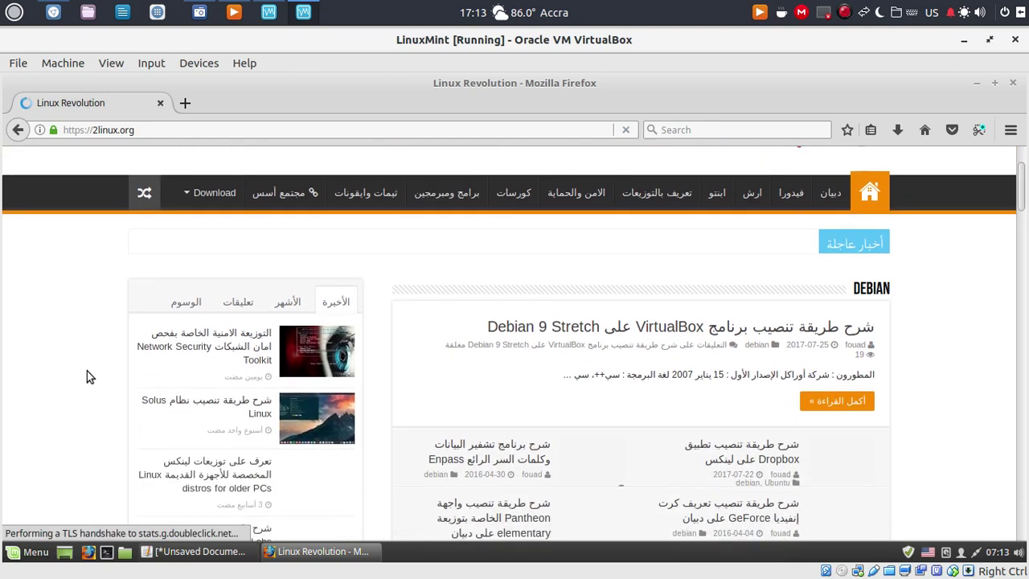
pyautogui.scroll(-2, 256, 388)
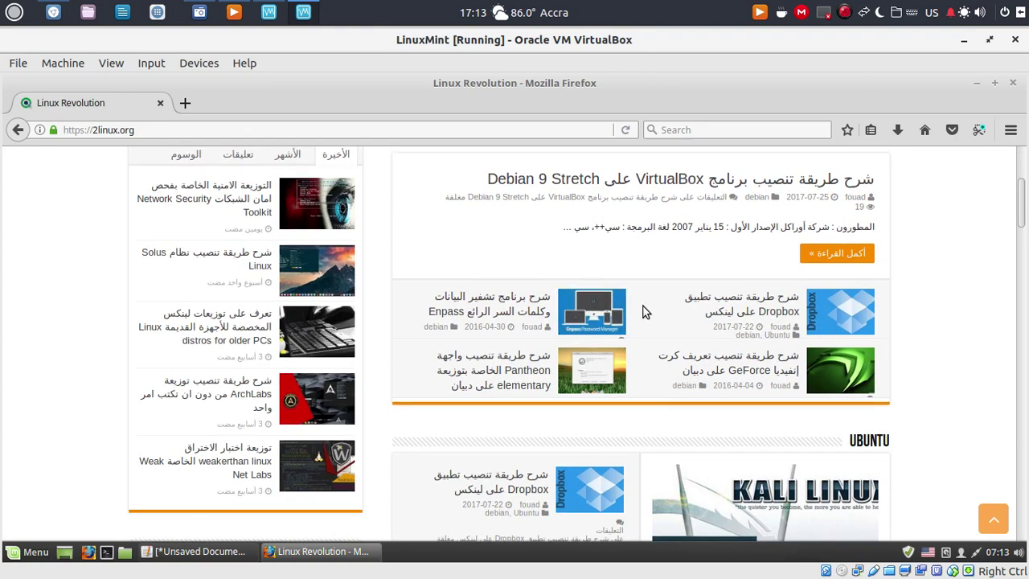
pyautogui.scroll(1, 649, 313)
pyautogui.scroll(3, 650, 314)
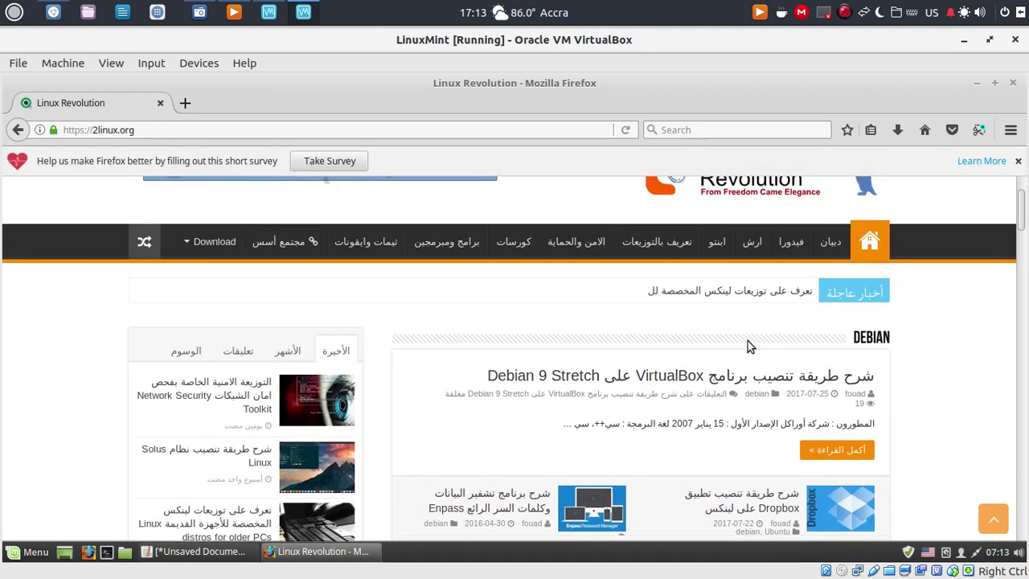
pyautogui.scroll(-4, 730, 352)
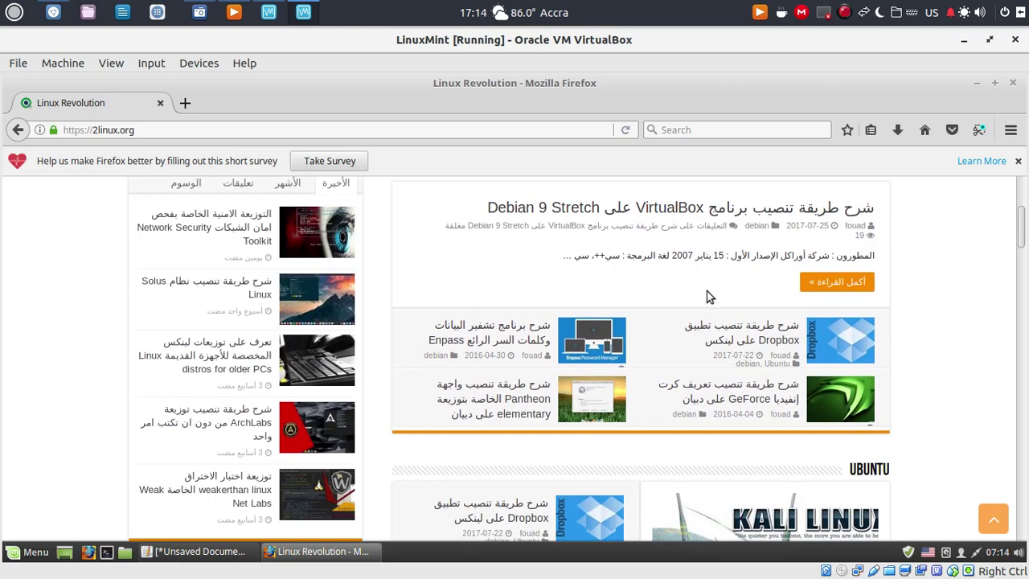
pyautogui.scroll(-5, 527, 350)
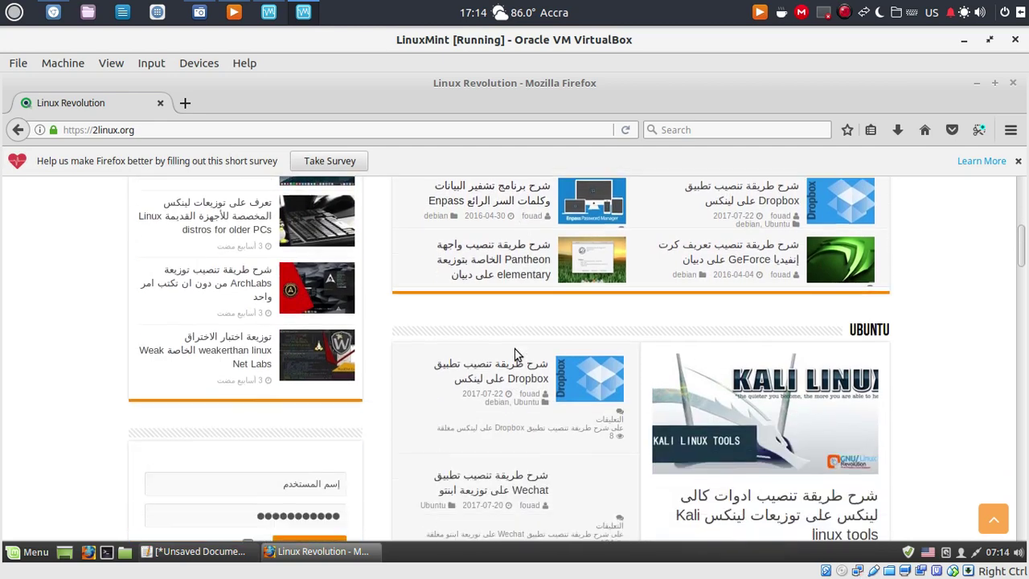
pyautogui.scroll(-7, 507, 337)
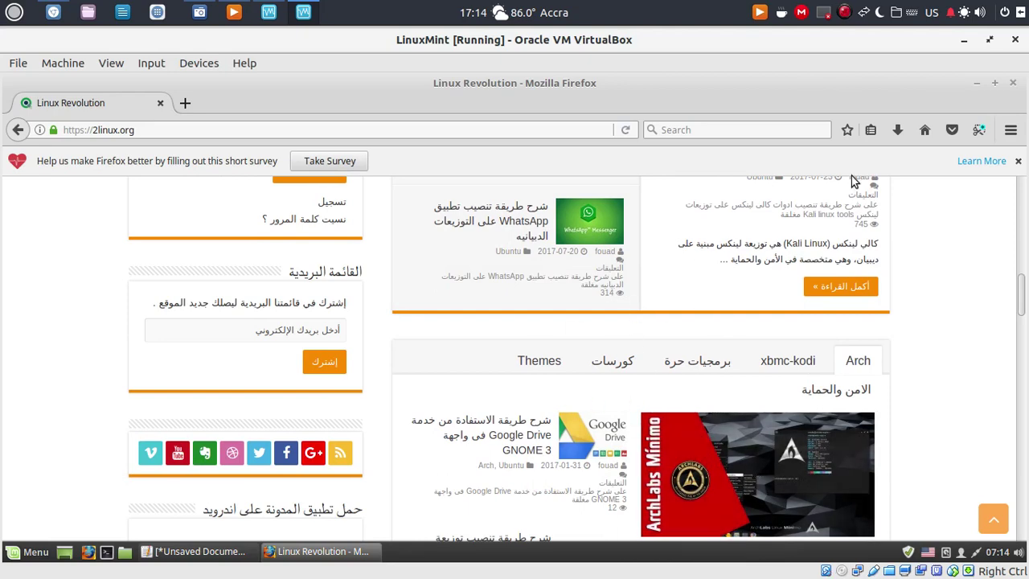
pyautogui.scroll(7, 660, 257)
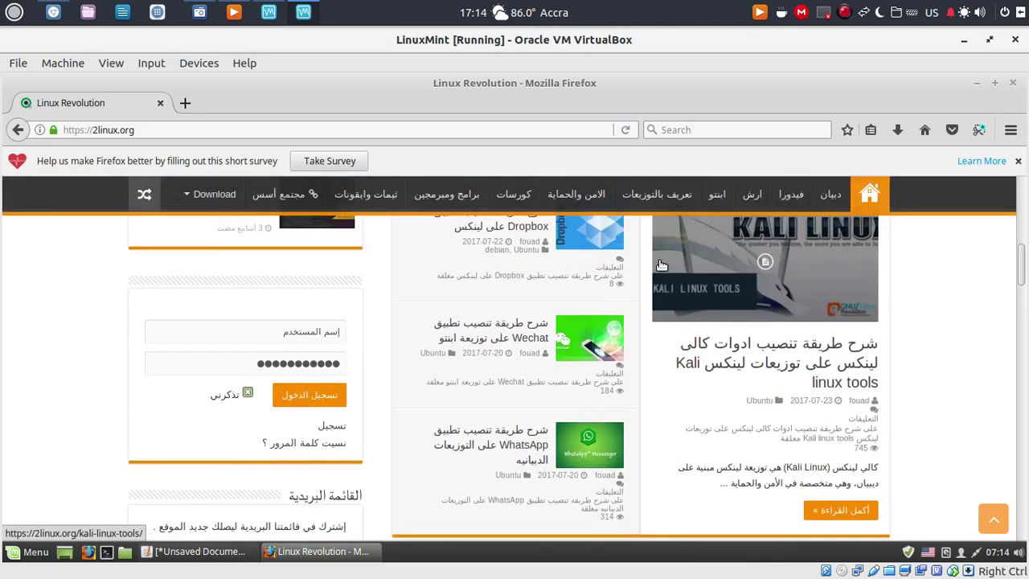
pyautogui.scroll(5, 662, 263)
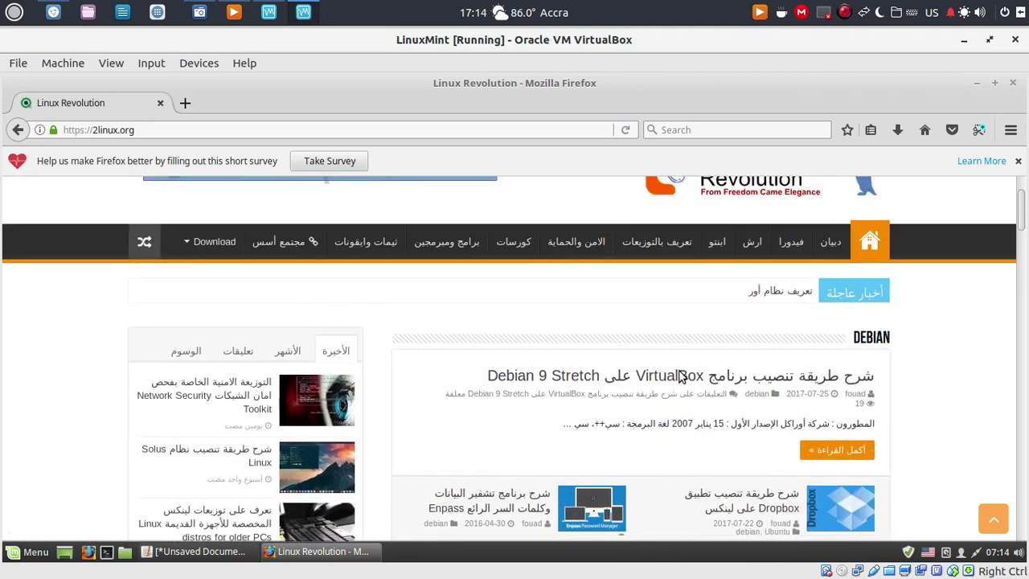
pyautogui.click(1014, 84)
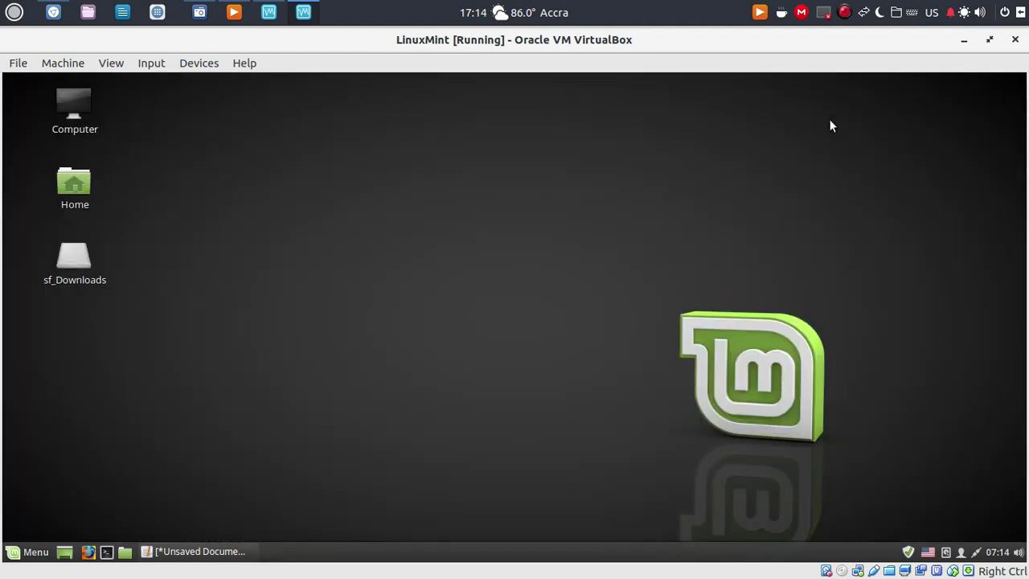
# Copy the command sudo apt-get install ttf-mscorefonts-installer from the text editor notes and minimize the editor
pyautogui.click(201, 551)
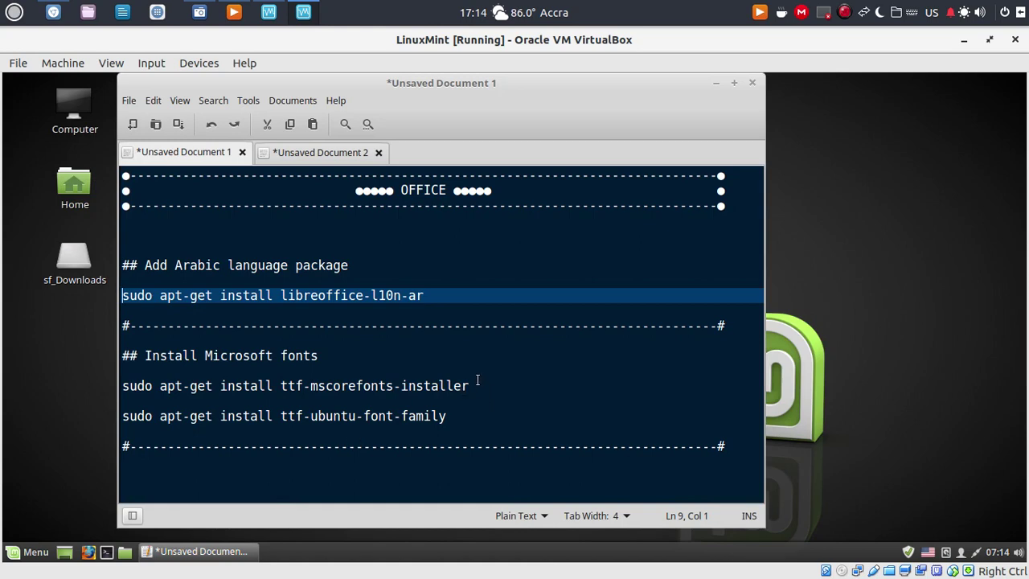
pyautogui.moveTo(477, 381); pyautogui.dragTo(117, 385)
pyautogui.hotkey('ctrl', 'c')
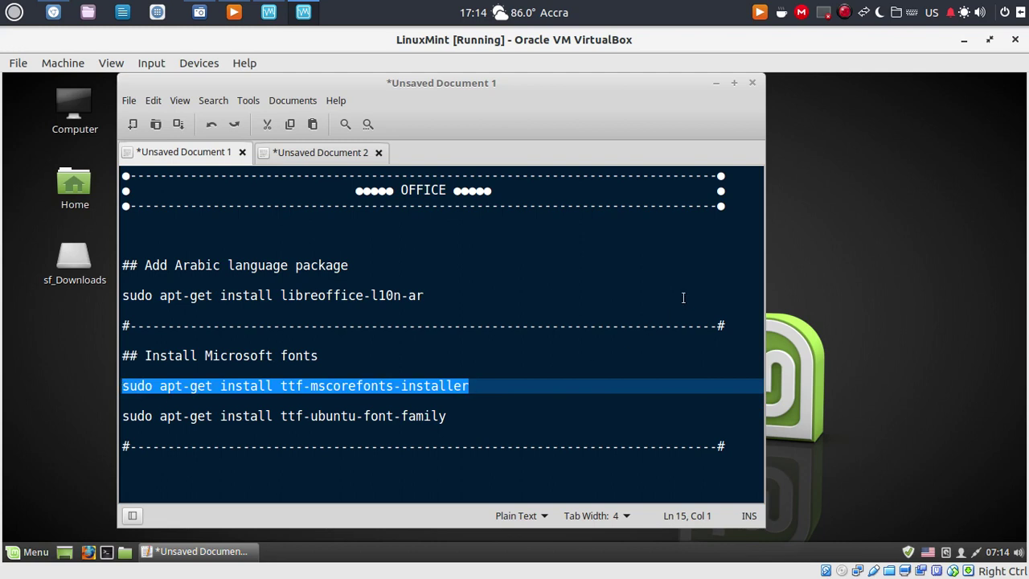
pyautogui.click(716, 83)
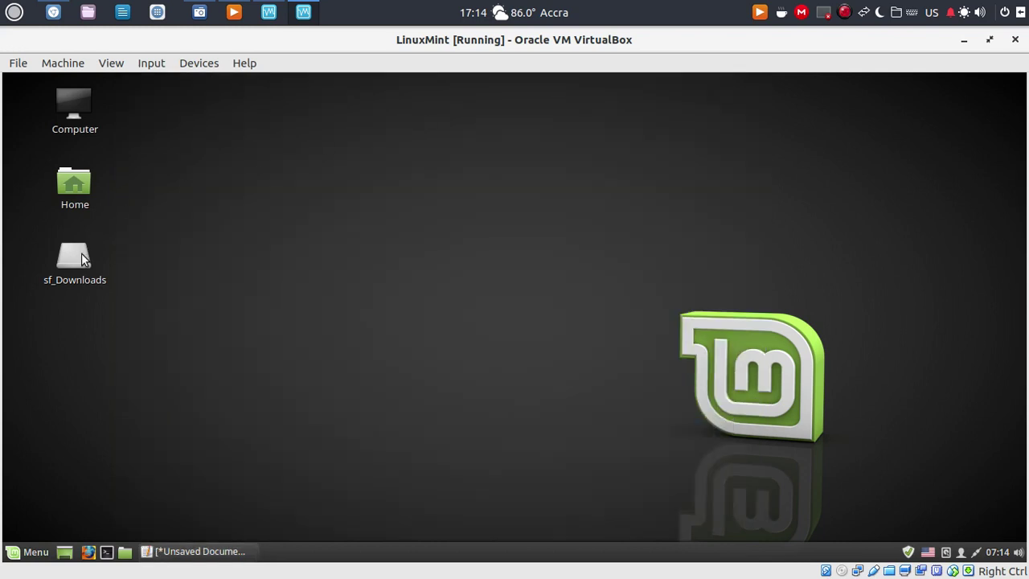
# Install the ttf-mscorefonts-installer package in a new terminal with the copied command, entering the account password, and exit the terminal
pyautogui.click(107, 552)
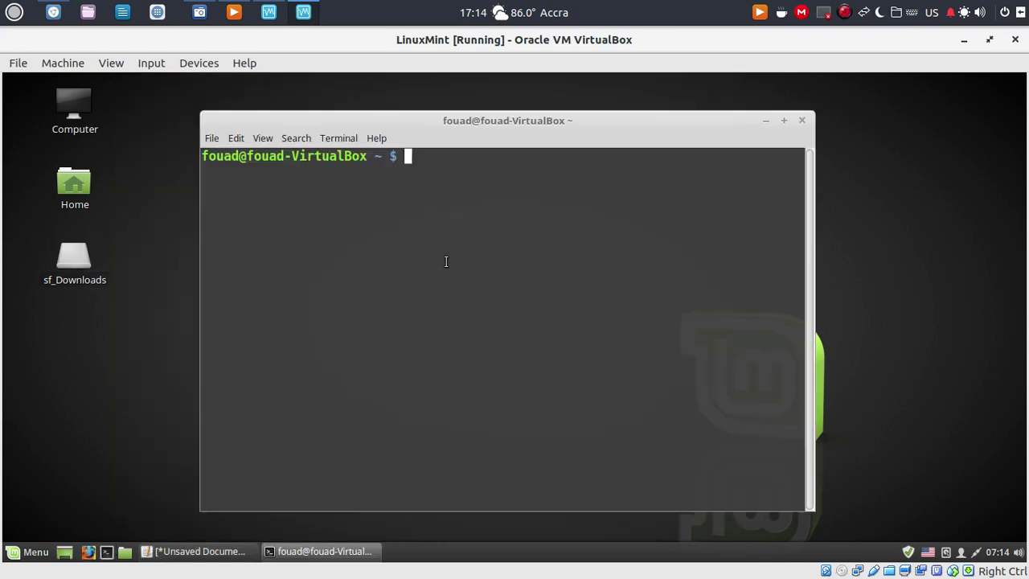
pyautogui.rightClick(448, 255)
pyautogui.click(477, 323)
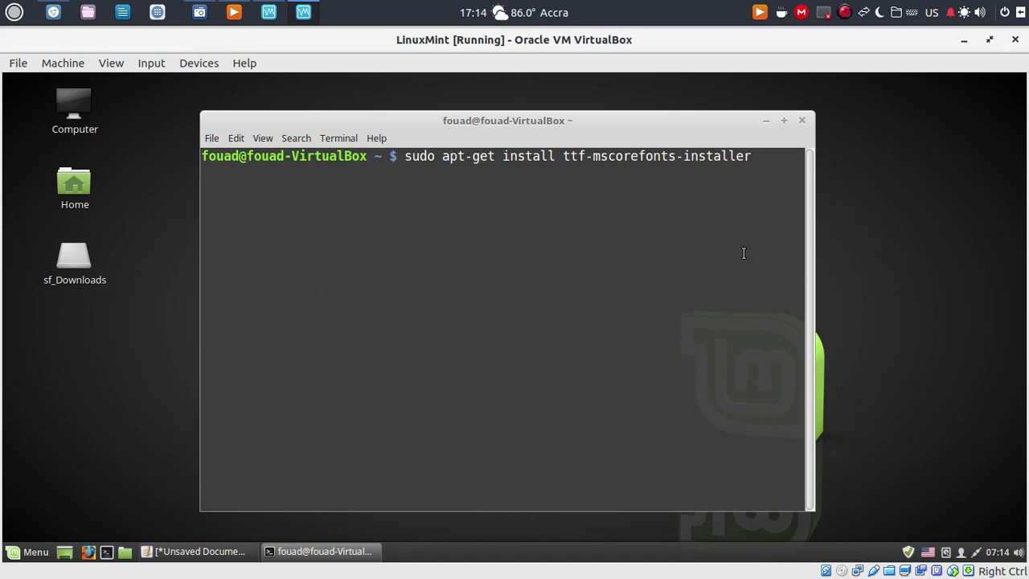
pyautogui.press('Return')
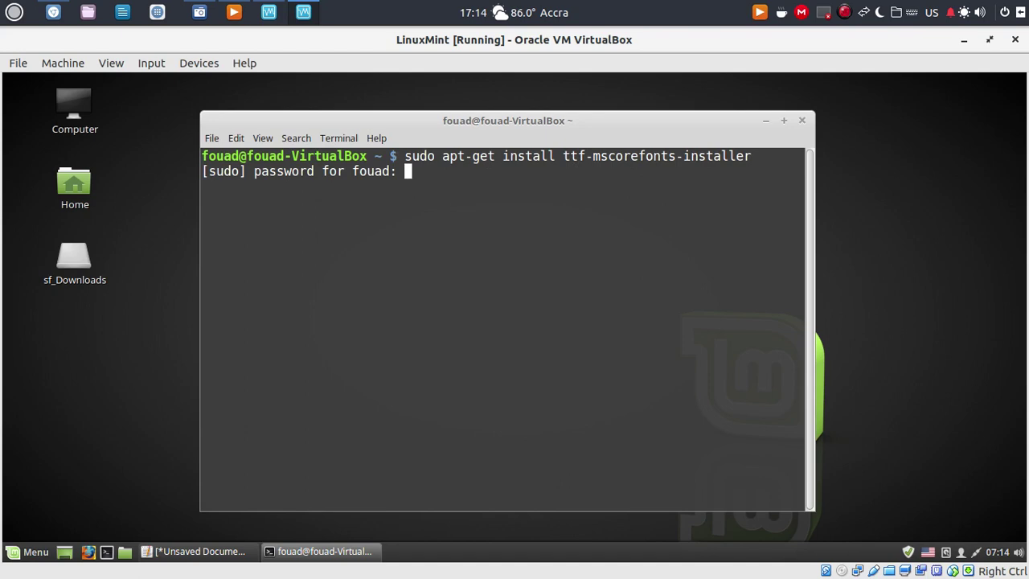
pyautogui.press('Return')
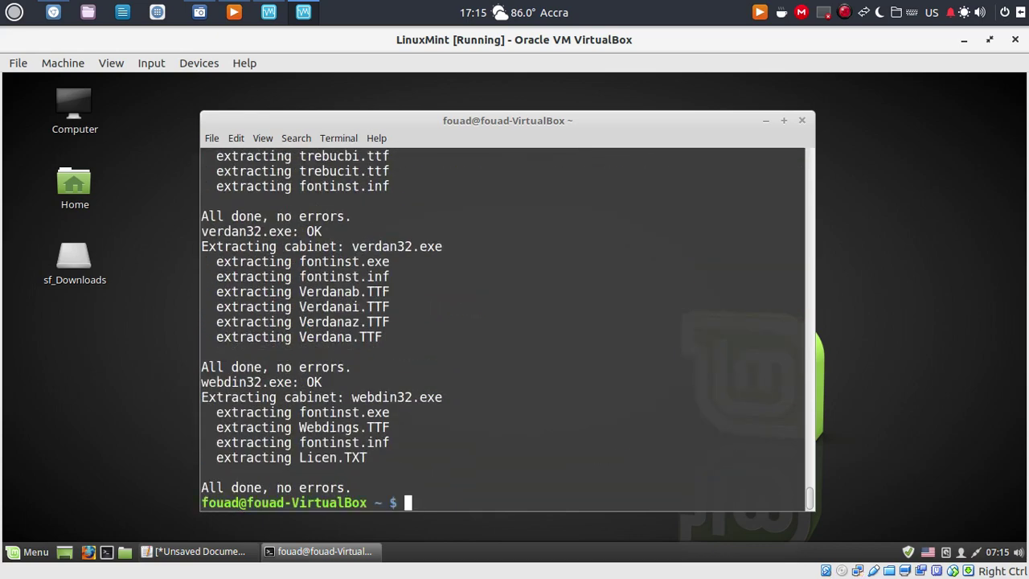
pyautogui.write('exit')
pyautogui.press('Return')
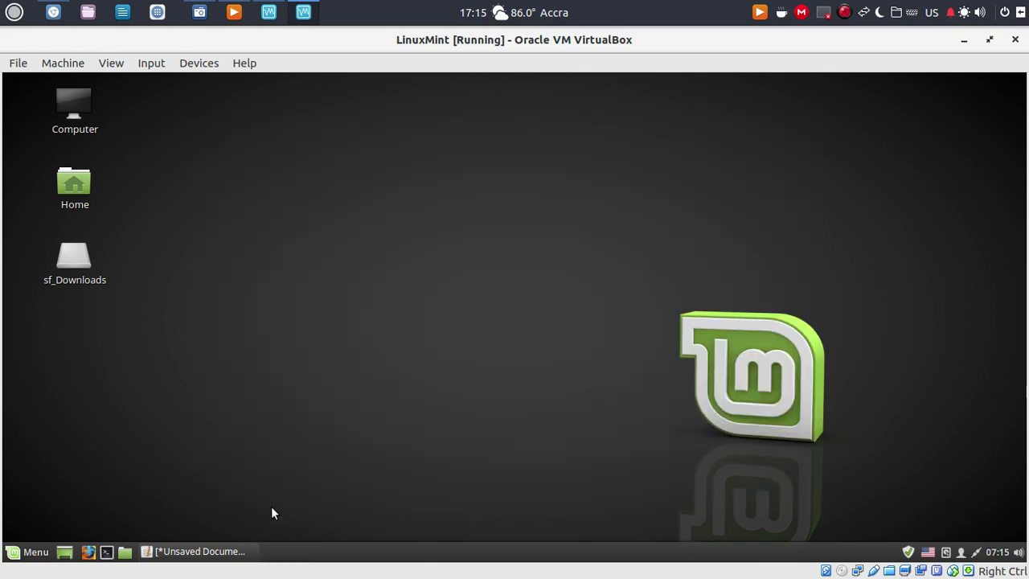
# Reopen Firefox, load 2linux.org again and examine how its Arabic text is rendered with the Microsoft fonts installed
pyautogui.click(87, 553)
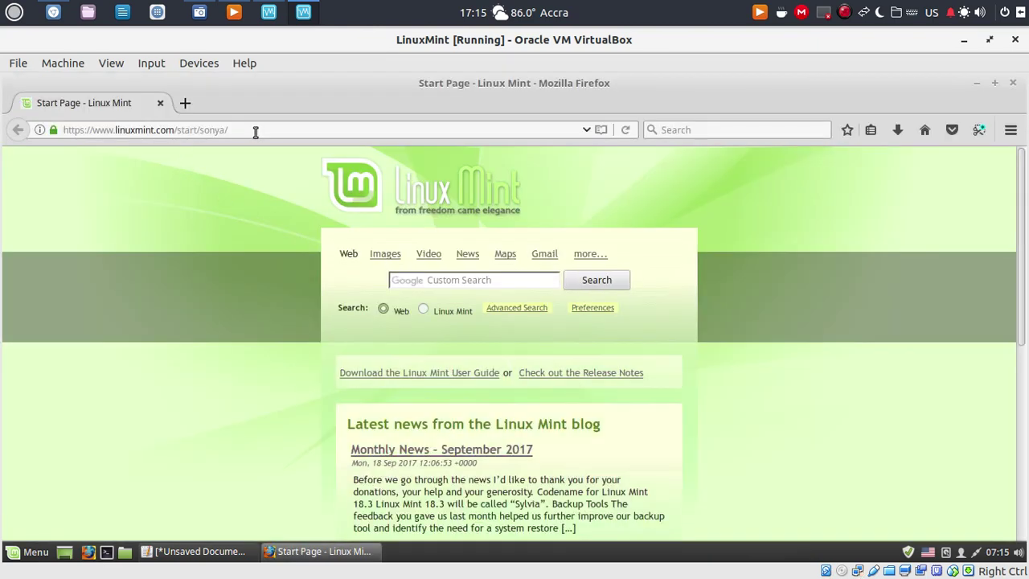
pyautogui.moveTo(246, 130); pyautogui.dragTo(38, 130)
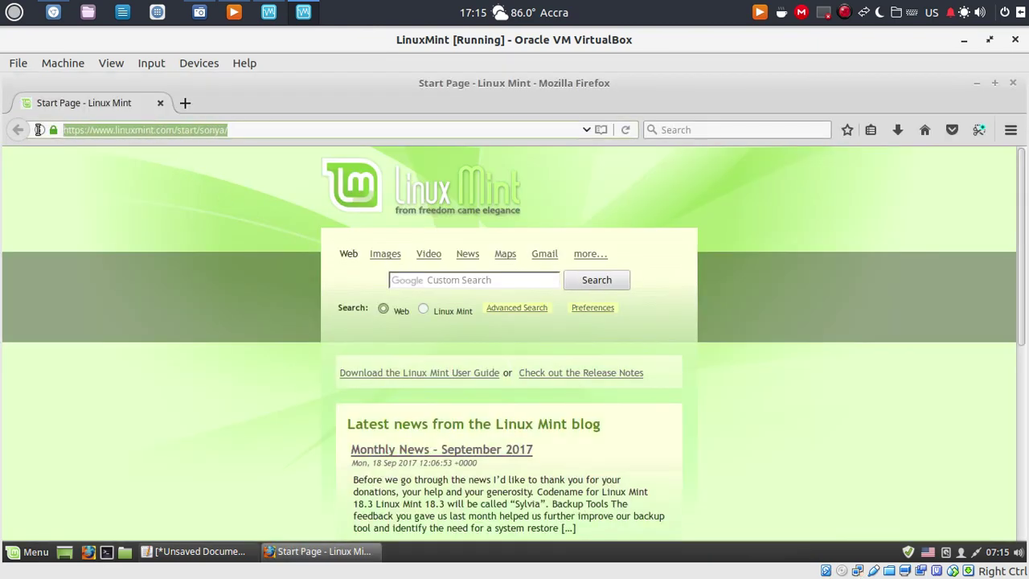
pyautogui.write('2linux.org/')
pyautogui.press('Return')
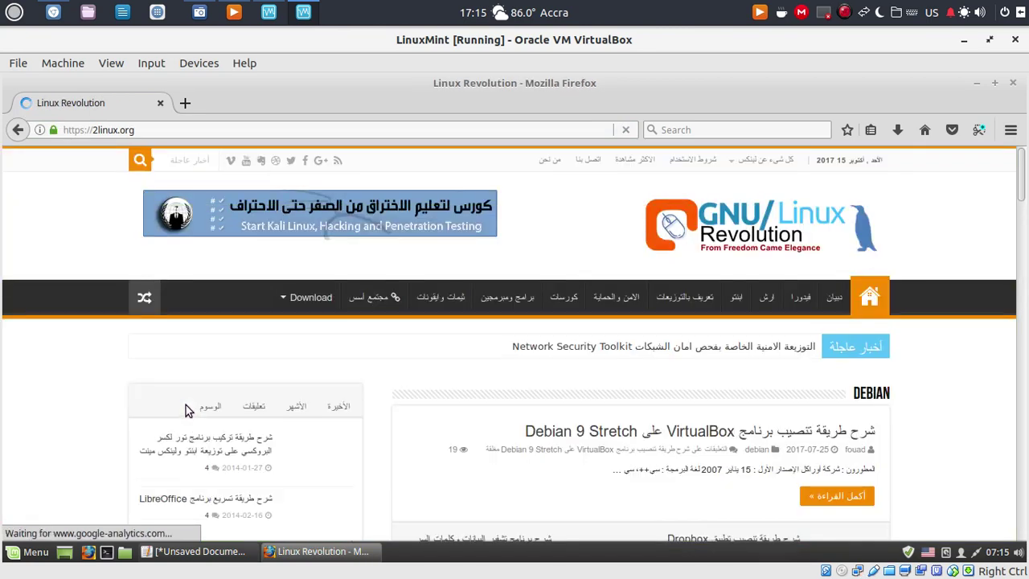
pyautogui.click(207, 399)
pyautogui.scroll(-3, 506, 418)
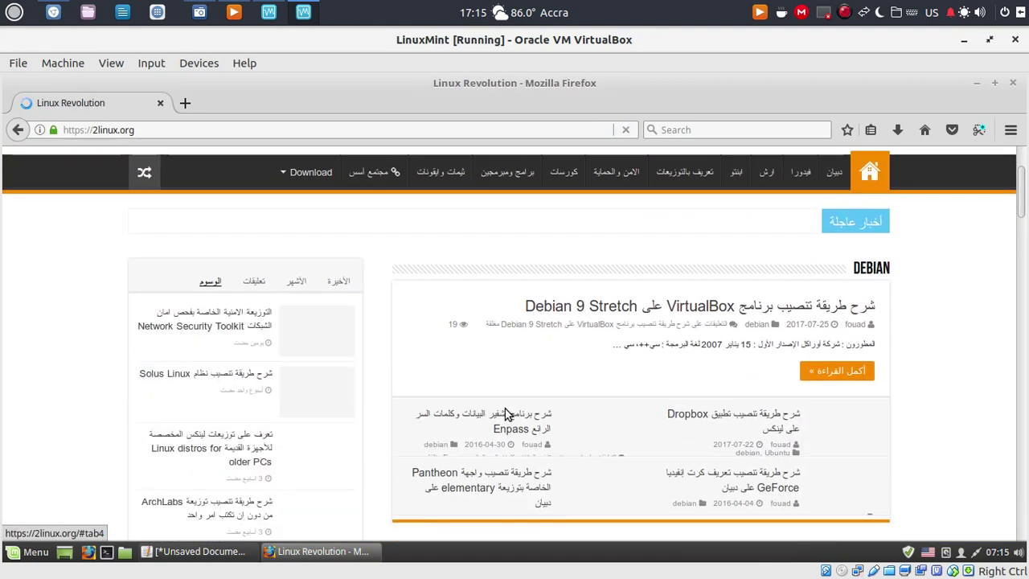
# Enlarge the 2linux.org page to 110%, examine the Arabic text rendering in its article lists and sidebar, and close the browser
pyautogui.scroll(-3, 514, 408)
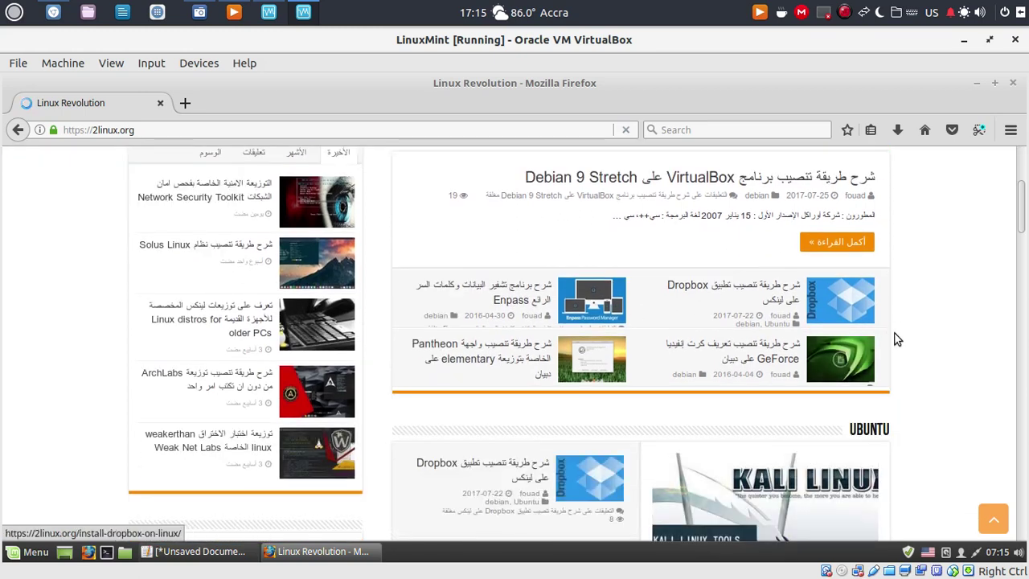
pyautogui.scroll(1, 895, 338)
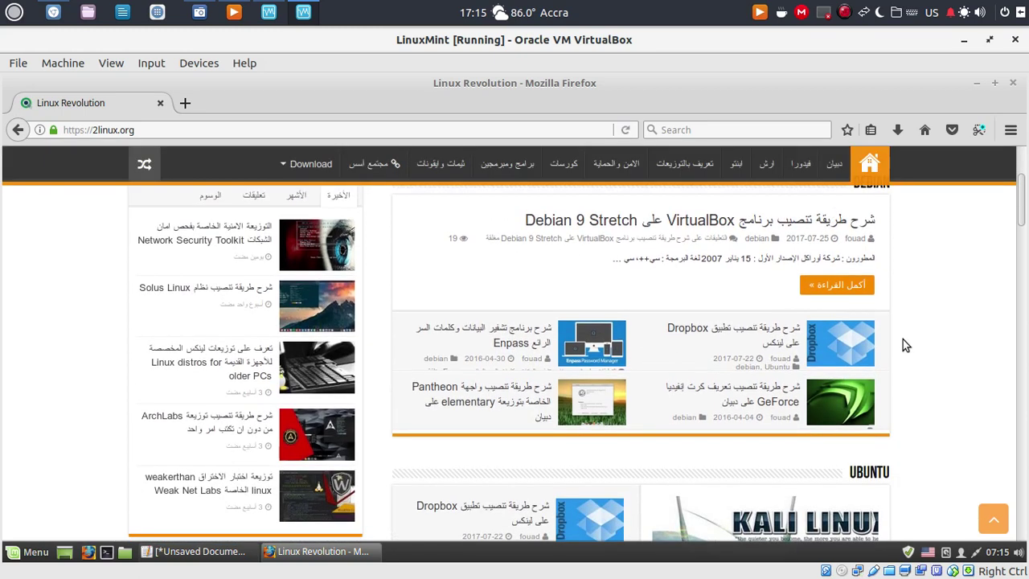
pyautogui.hotkey('ctrl', '+')
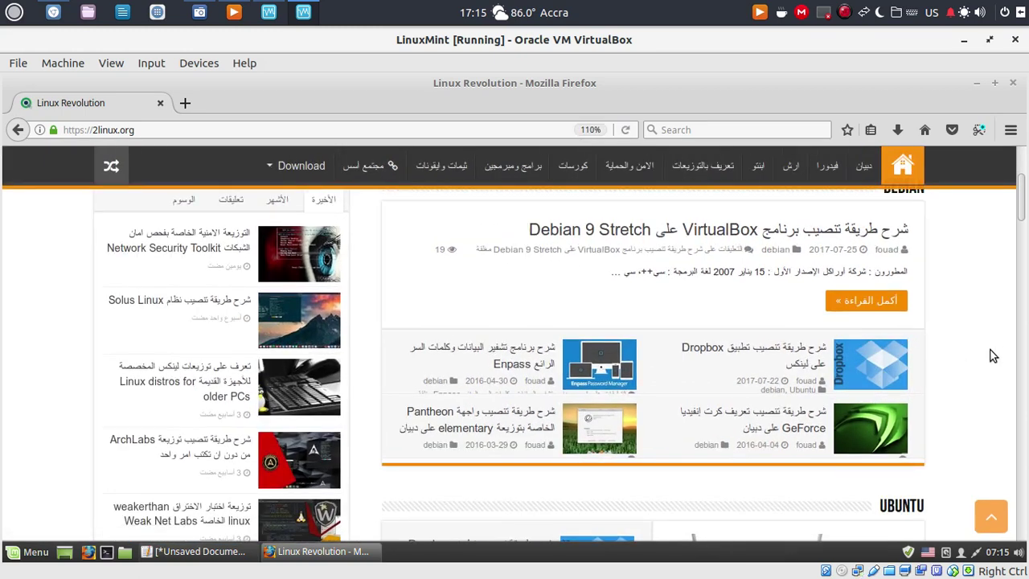
pyautogui.scroll(4, 971, 347)
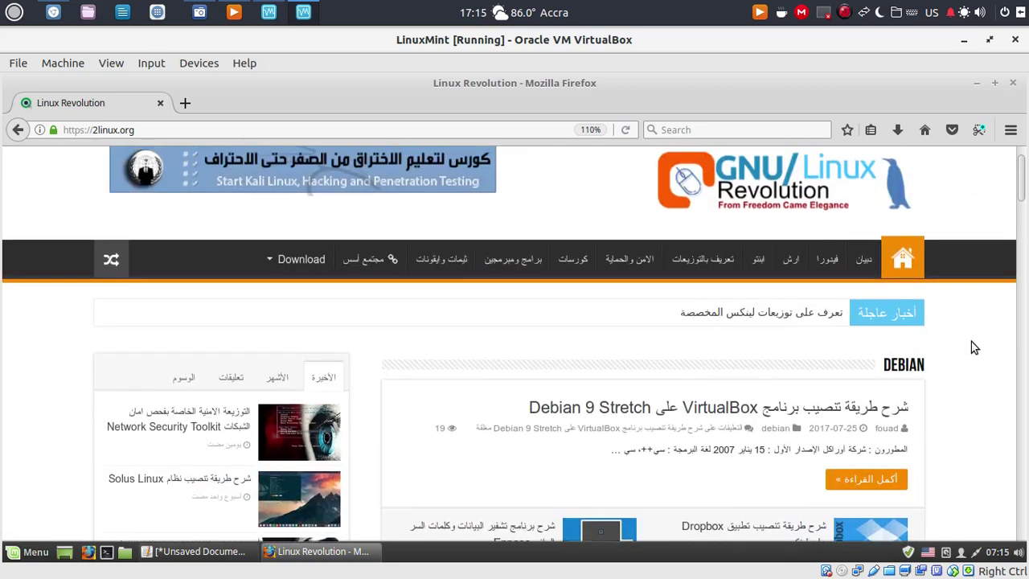
pyautogui.scroll(-7, 971, 346)
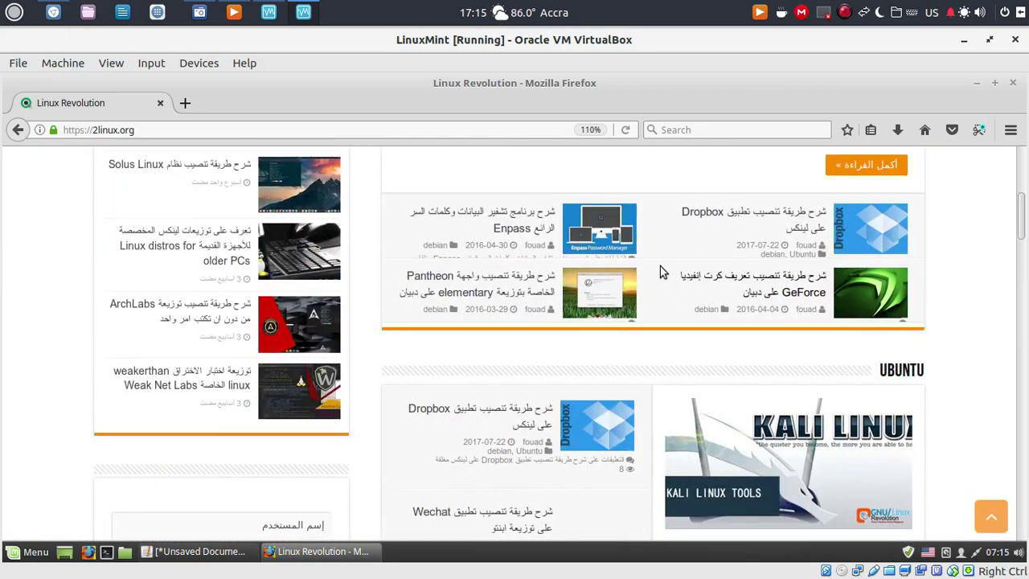
pyautogui.scroll(-9, 515, 296)
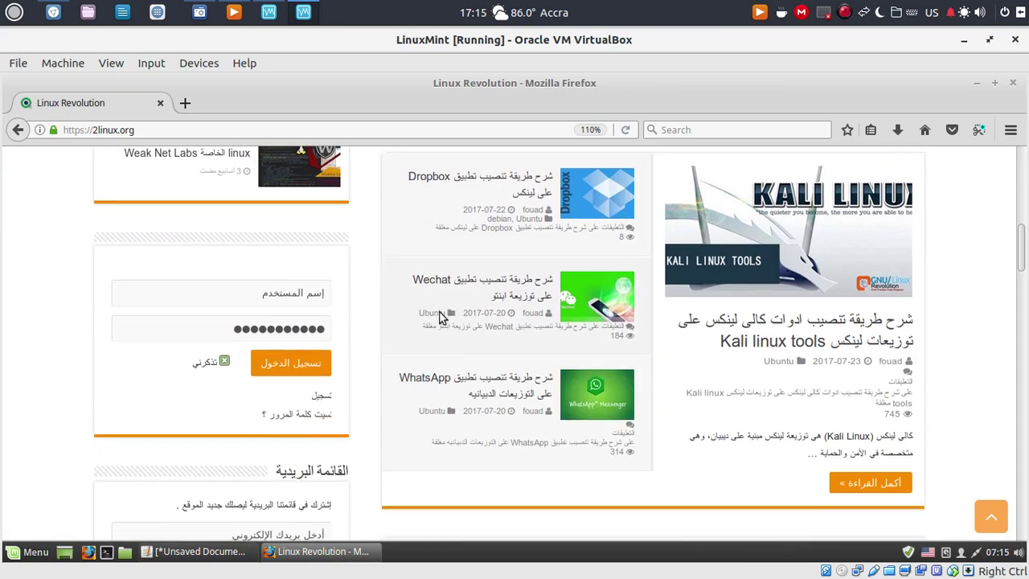
pyautogui.scroll(-4, 430, 318)
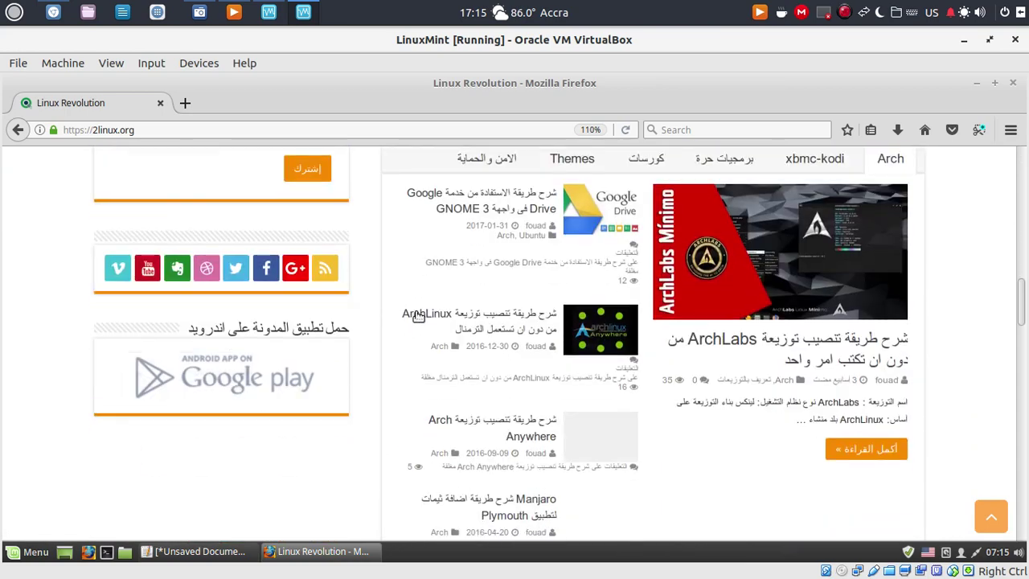
pyautogui.scroll(-4, 414, 313)
pyautogui.scroll(8, 416, 314)
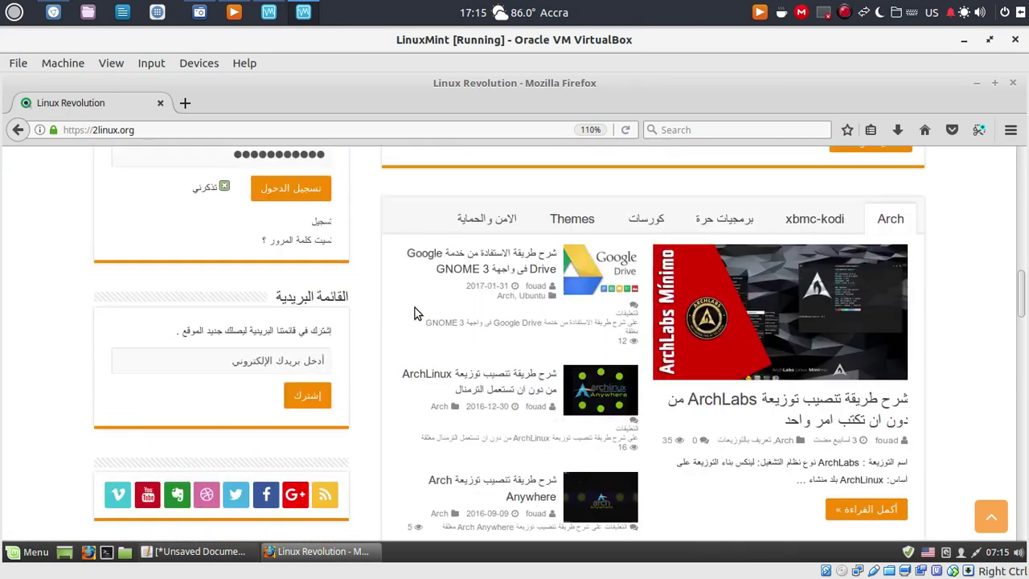
pyautogui.scroll(15, 415, 313)
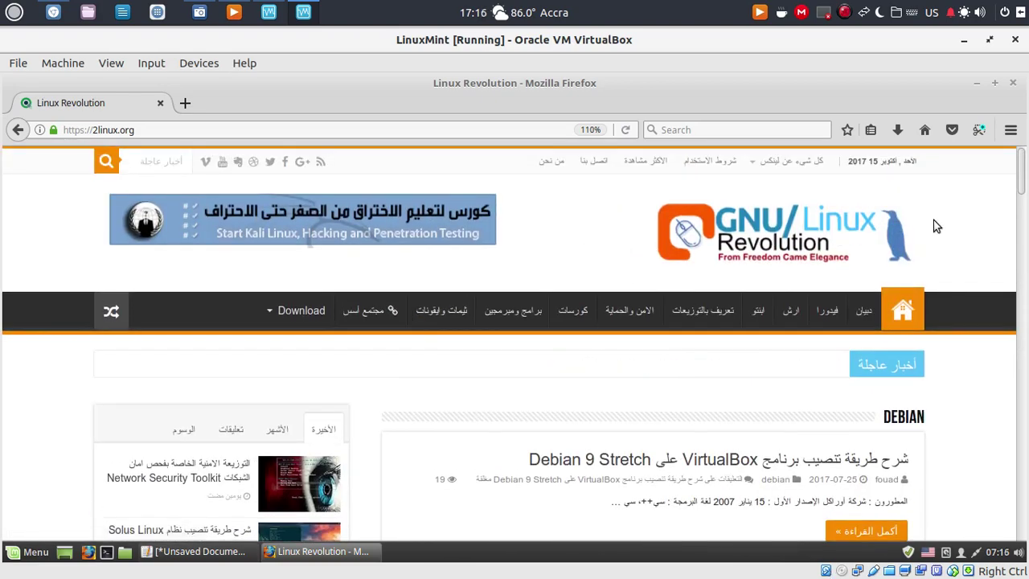
pyautogui.click(1013, 83)
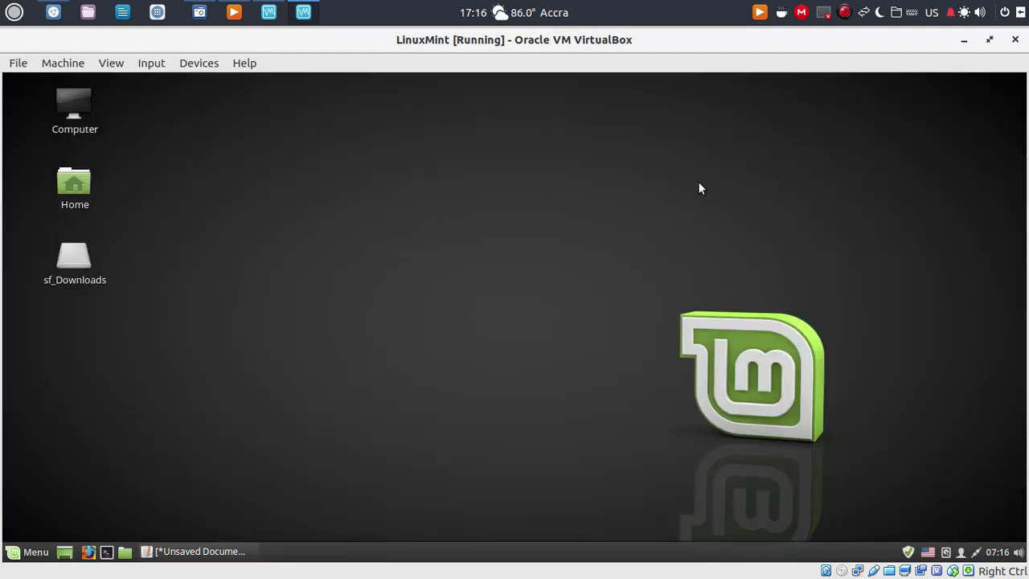